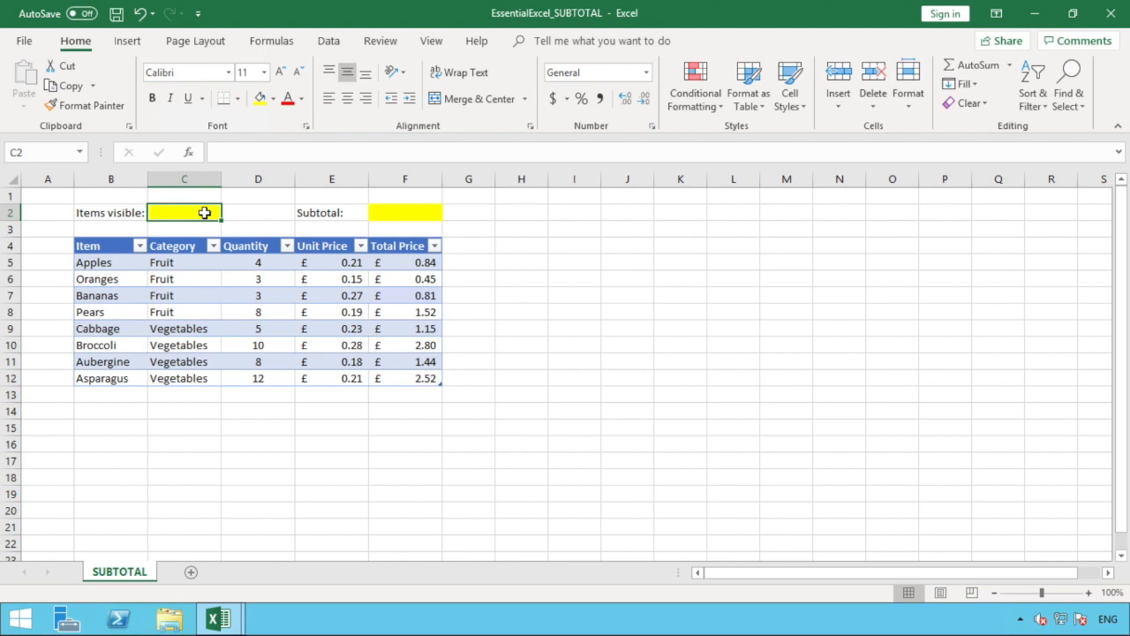
Start a SUBTOTAL formula in cell C2, beside "Items visible:", with function number 3 (COUNTA)
{"action": "type", "text": "="}
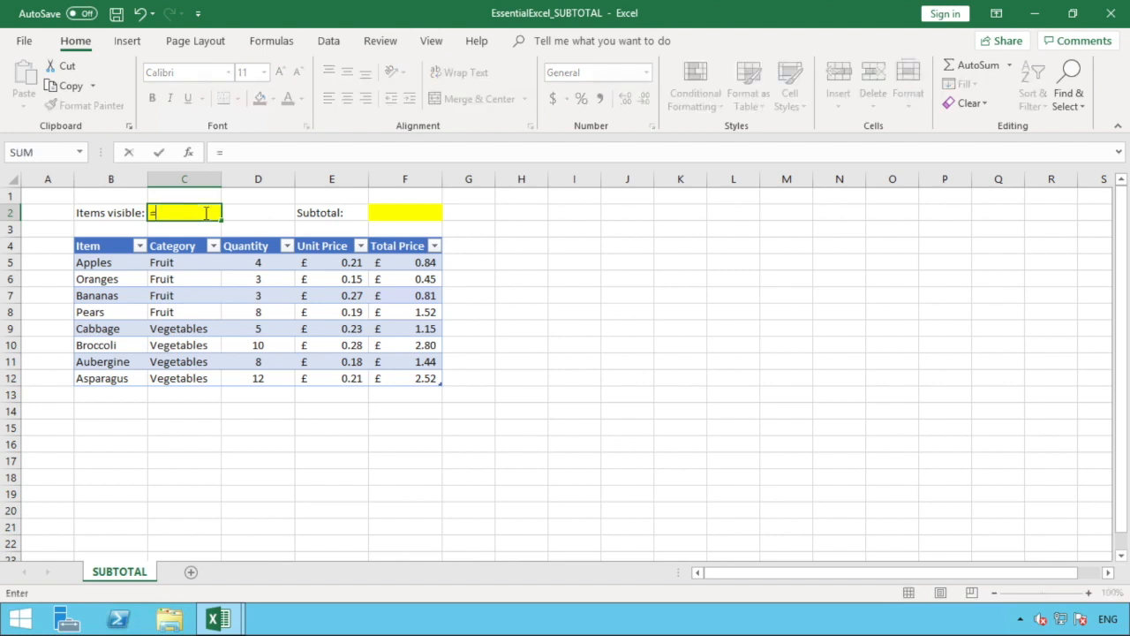
{"action": "type", "text": "S"}
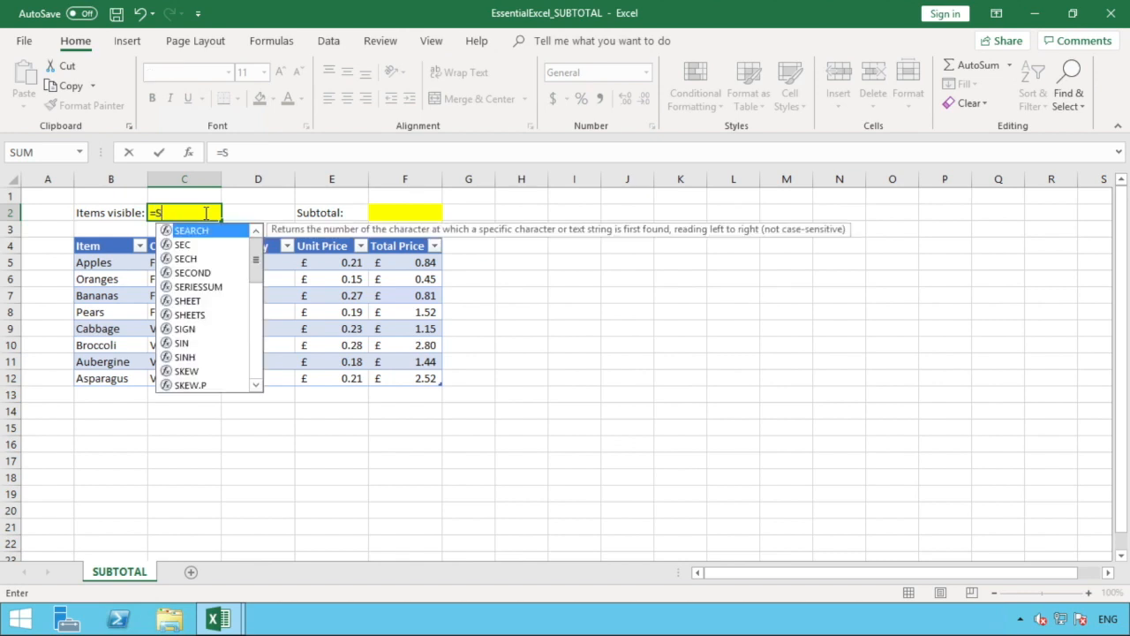
{"action": "type", "text": "UBT"}
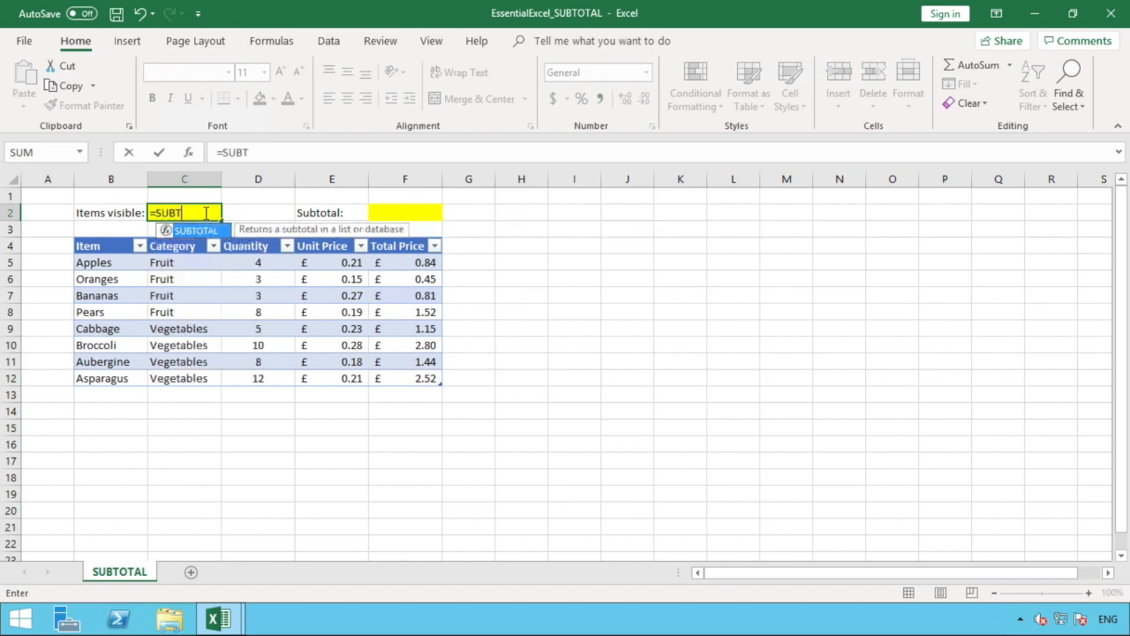
{"action": "type", "text": "OTAL("}
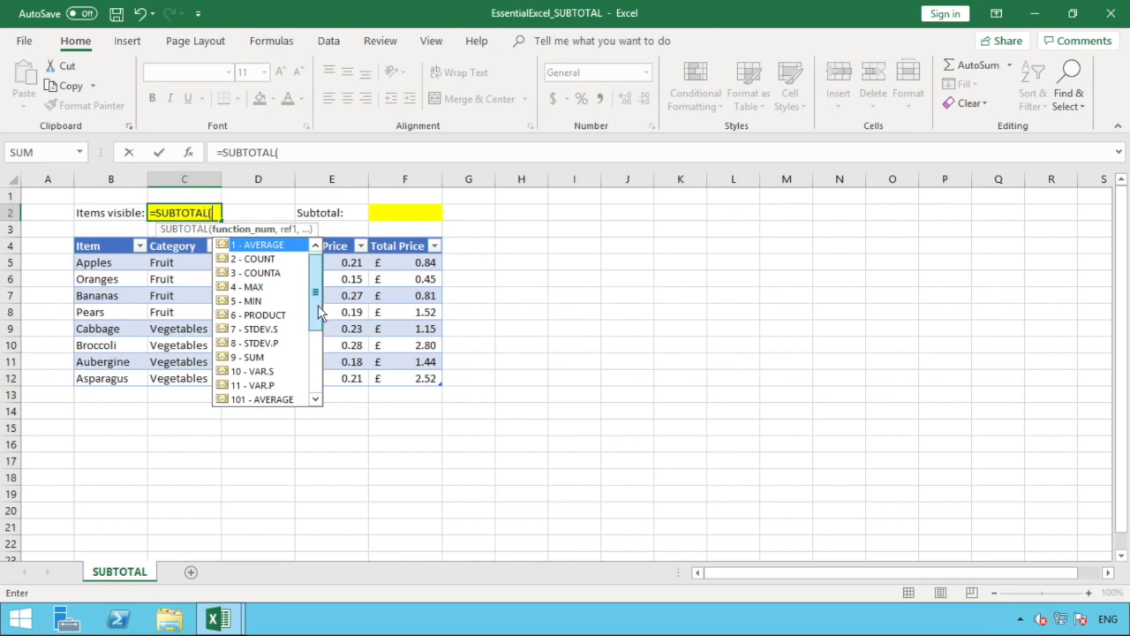
{"action": "scroll", "coordinate": [320, 308], "scroll_direction": "down", "scroll_amount": 1}
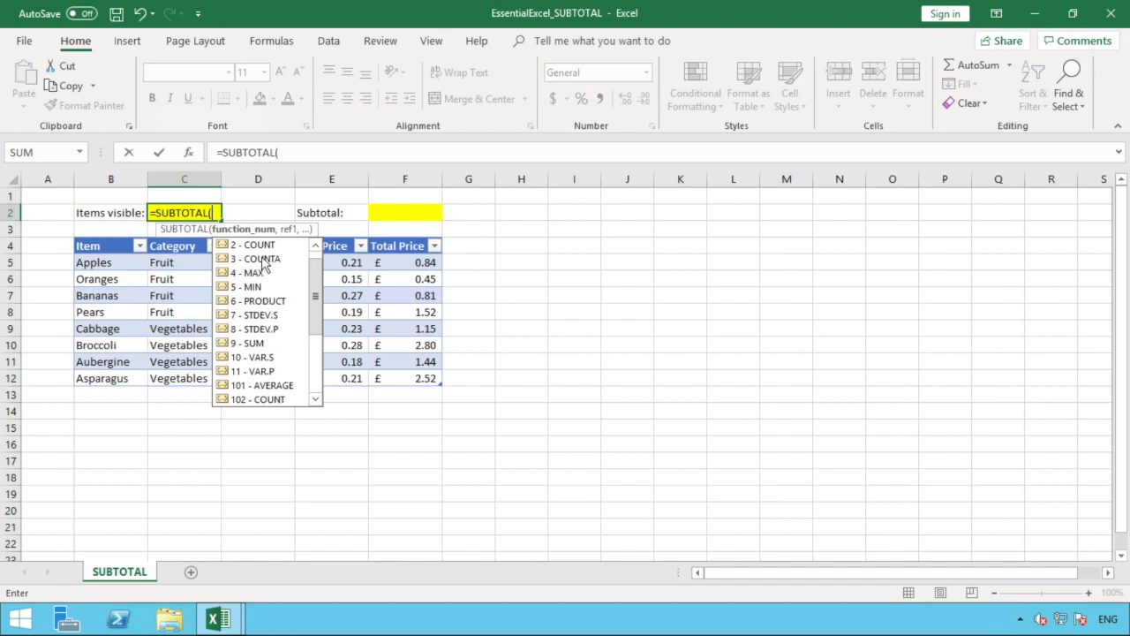
{"action": "left_click", "coordinate": [312, 156]}
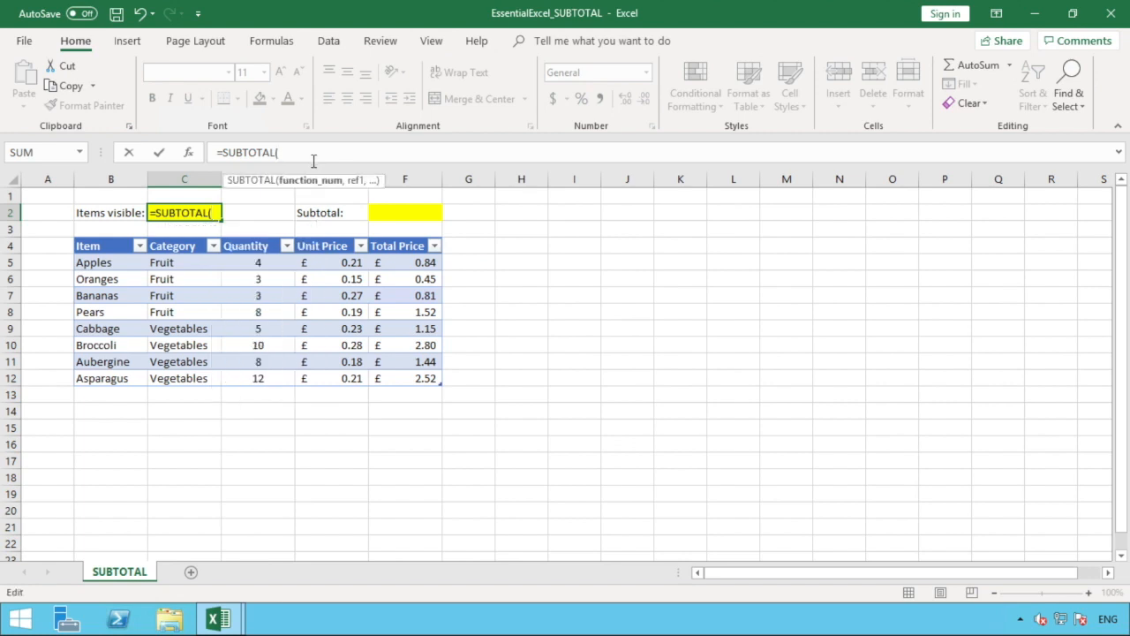
{"action": "type", "text": "3"}
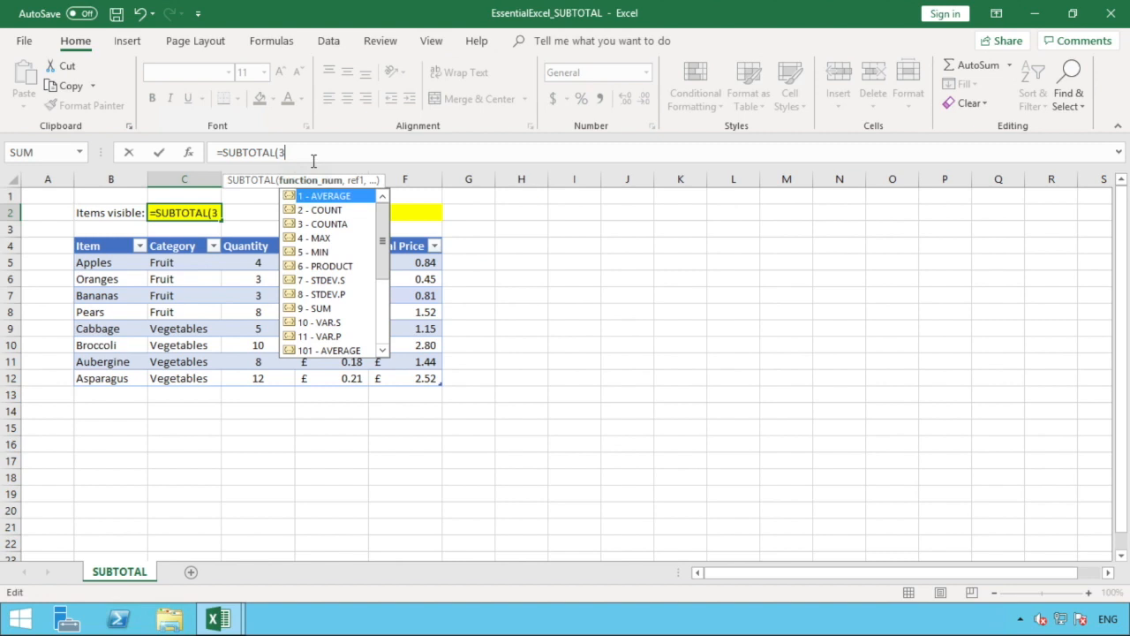
{"action": "type", "text": ","}
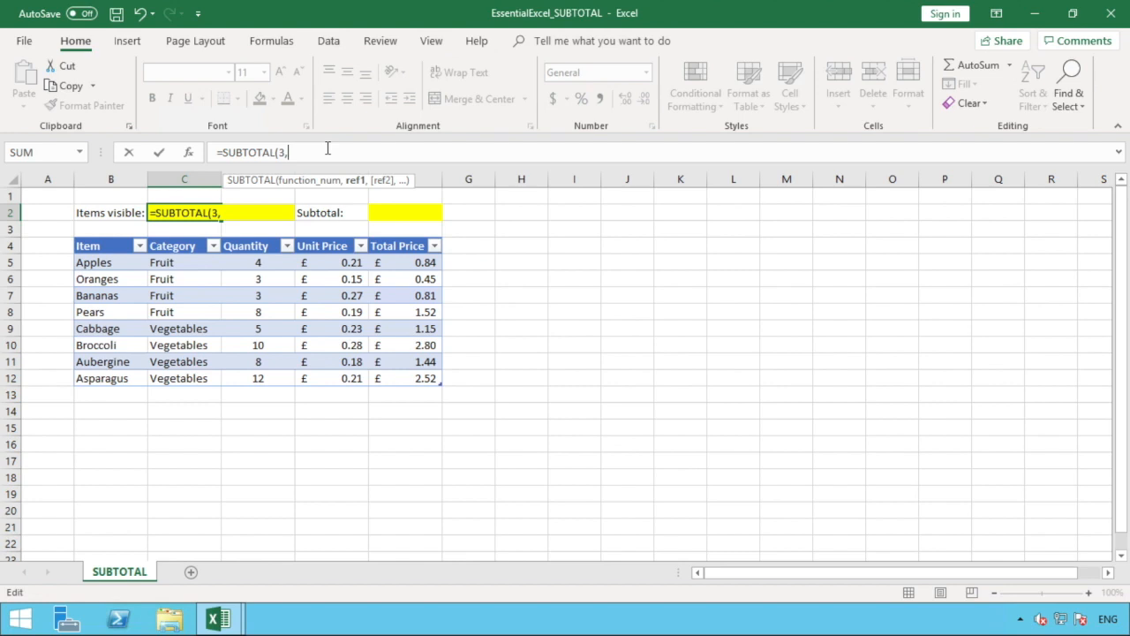
Complete the C2 formula with the Category range C5:C12, enter it, and check it against the Category cells
{"action": "type", "text": "b5"}
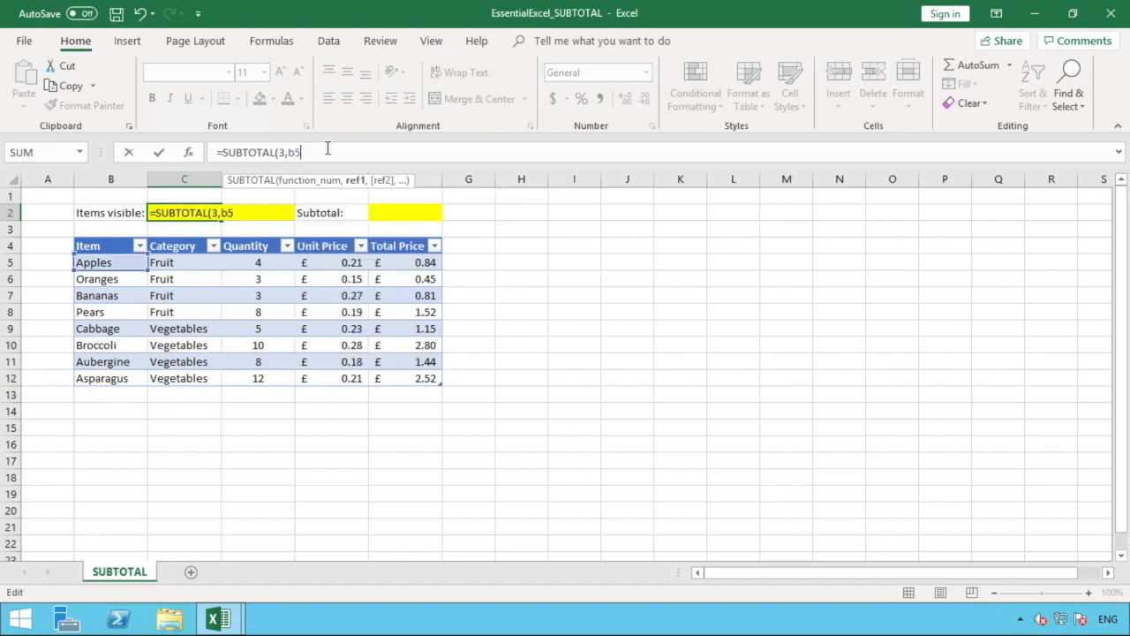
{"action": "key", "text": "BackSpace"}
{"action": "key", "text": "BackSpace"}
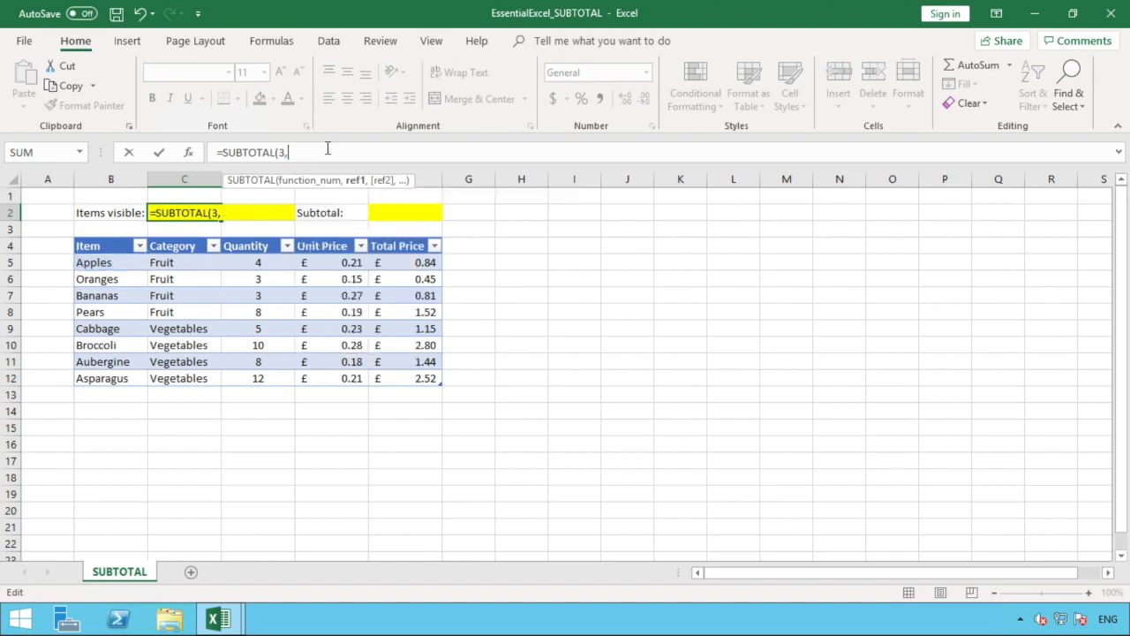
{"action": "type", "text": "c5"}
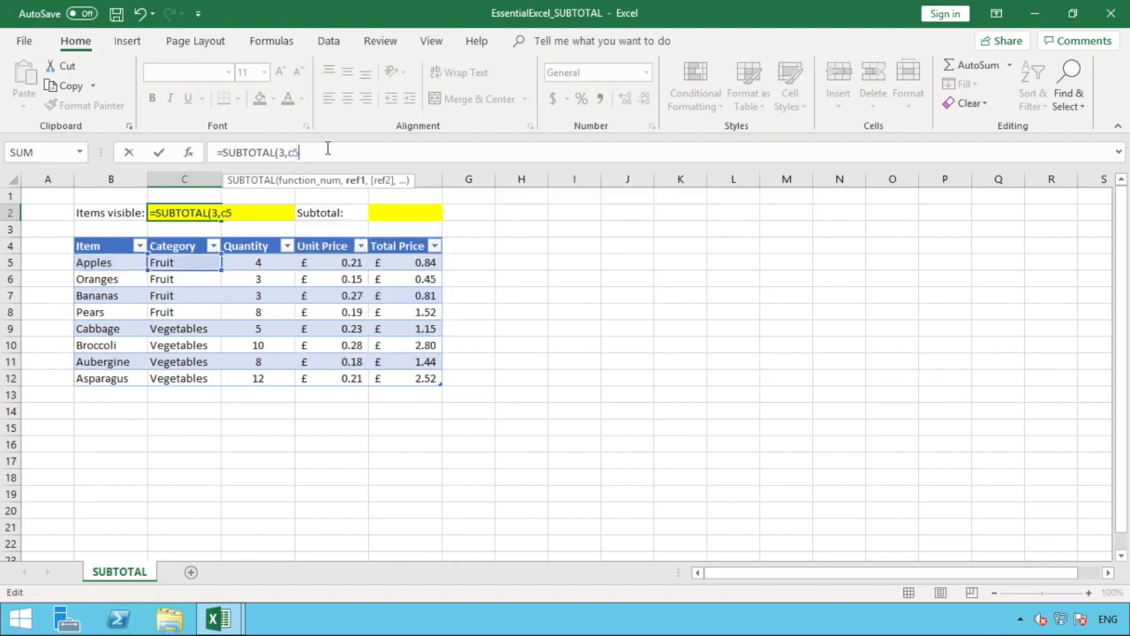
{"action": "type", "text": ":c11"}
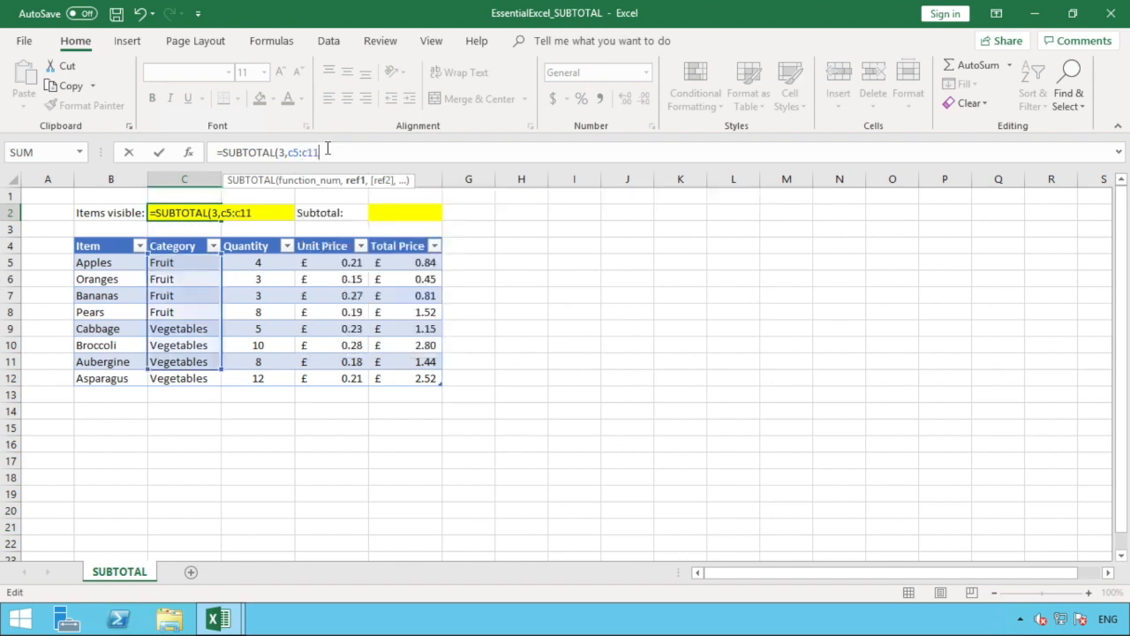
{"action": "key", "text": "BackSpace"}
{"action": "type", "text": "2"}
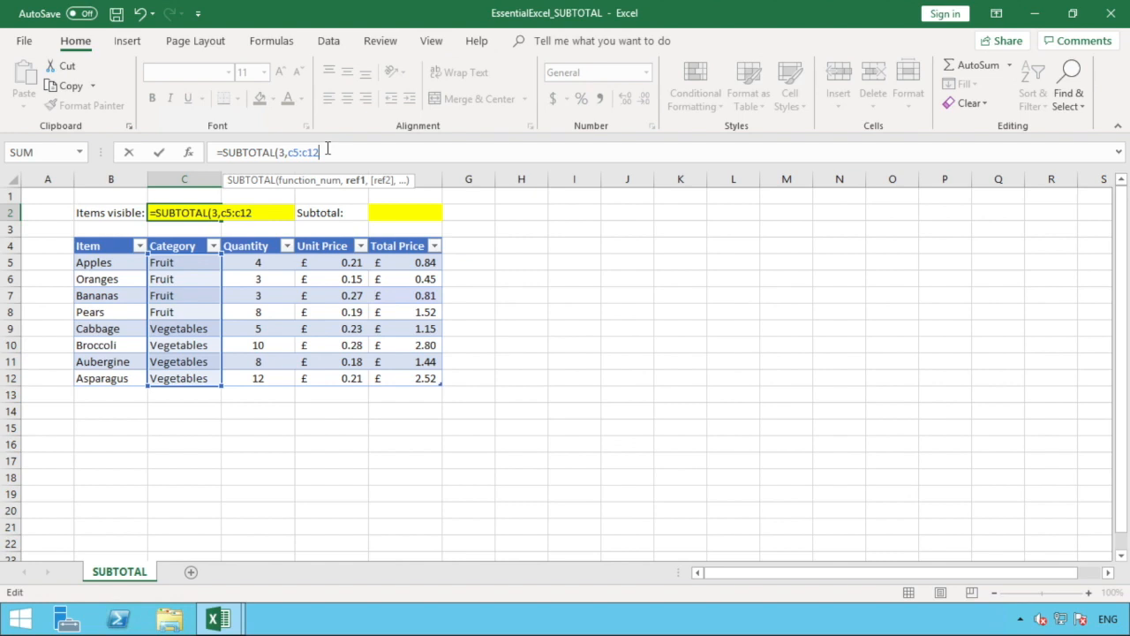
{"action": "type", "text": ")"}
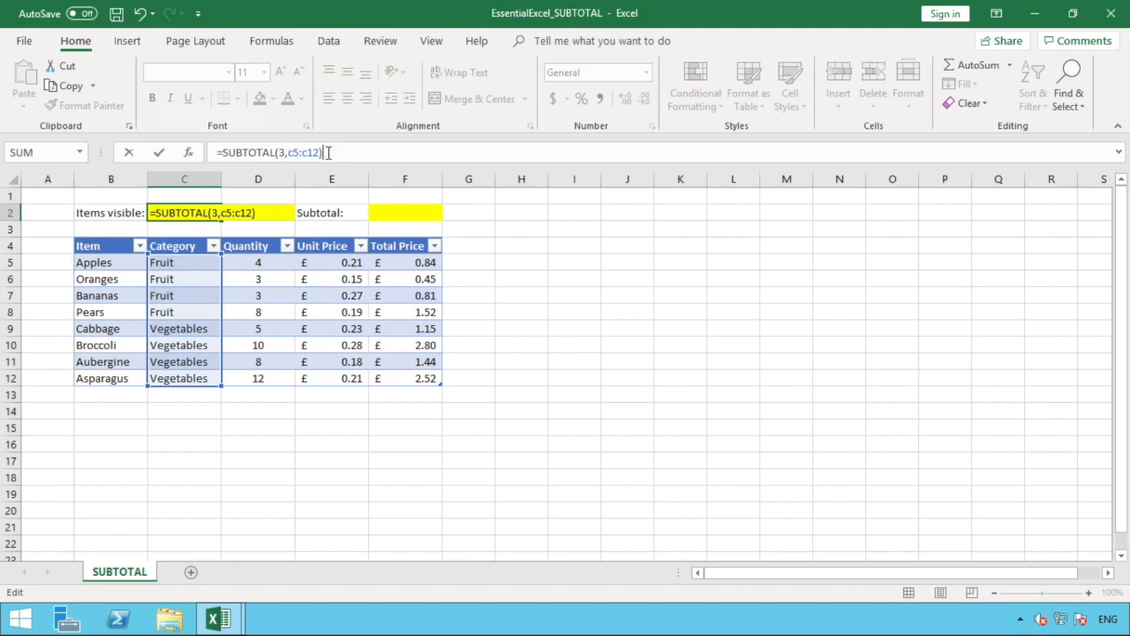
{"action": "key", "text": "Return"}
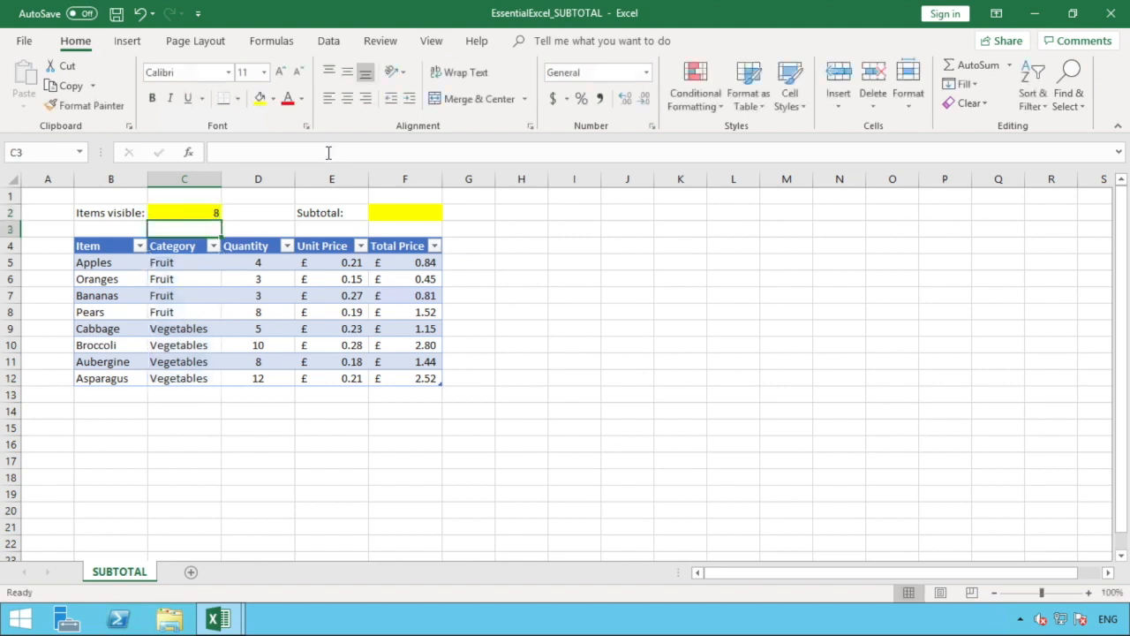
{"action": "left_click", "coordinate": [206, 209]}
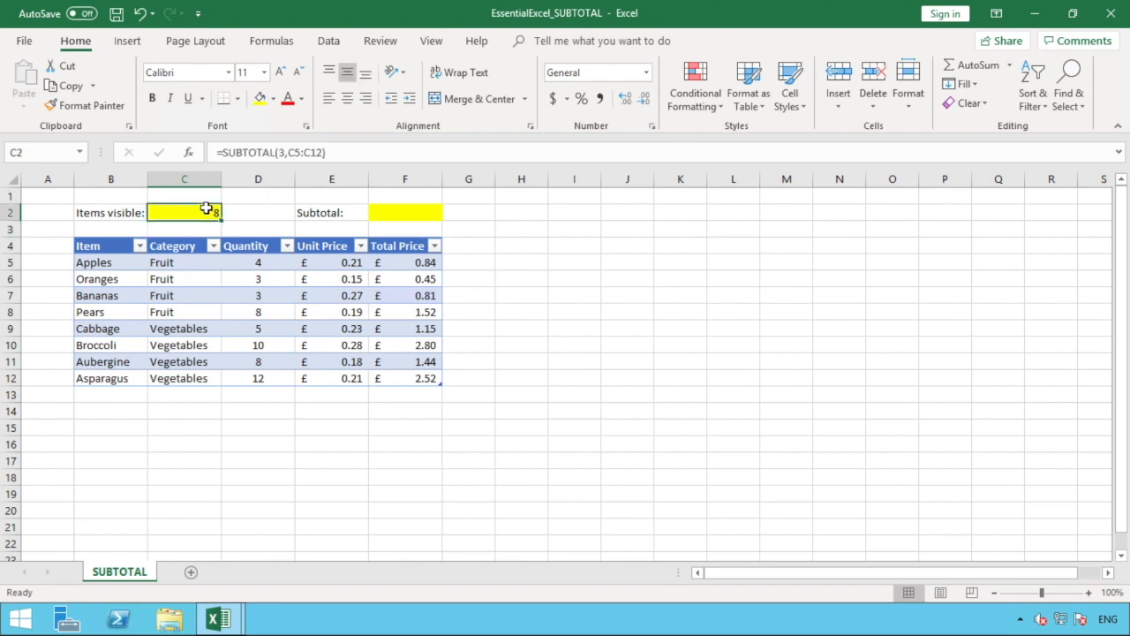
{"action": "left_click_drag", "start_coordinate": [174, 263], "coordinate": [177, 378]}
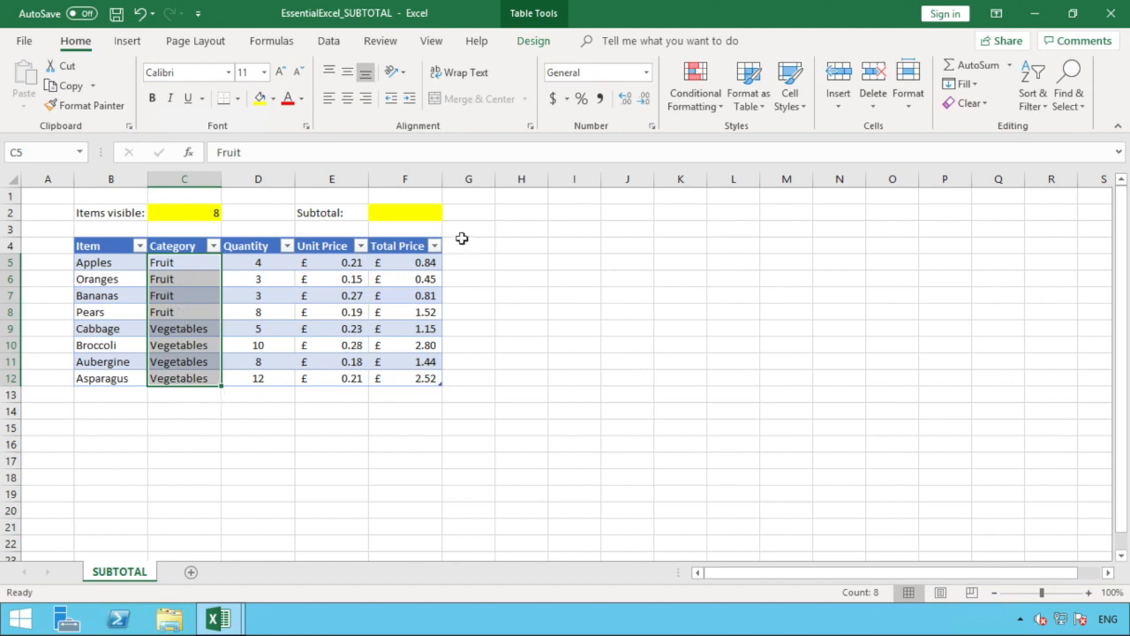
Start a SUBTOTAL formula in cell F2, beside "Subtotal:", with function number 9 (SUM)
{"action": "left_click", "coordinate": [409, 210]}
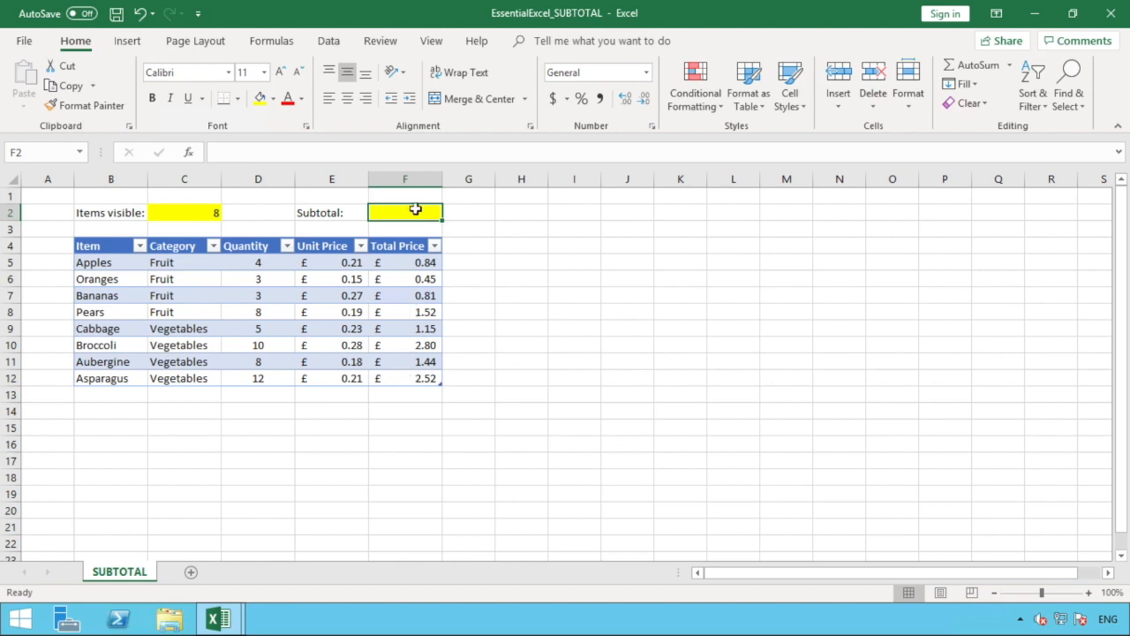
{"action": "type", "text": "=S"}
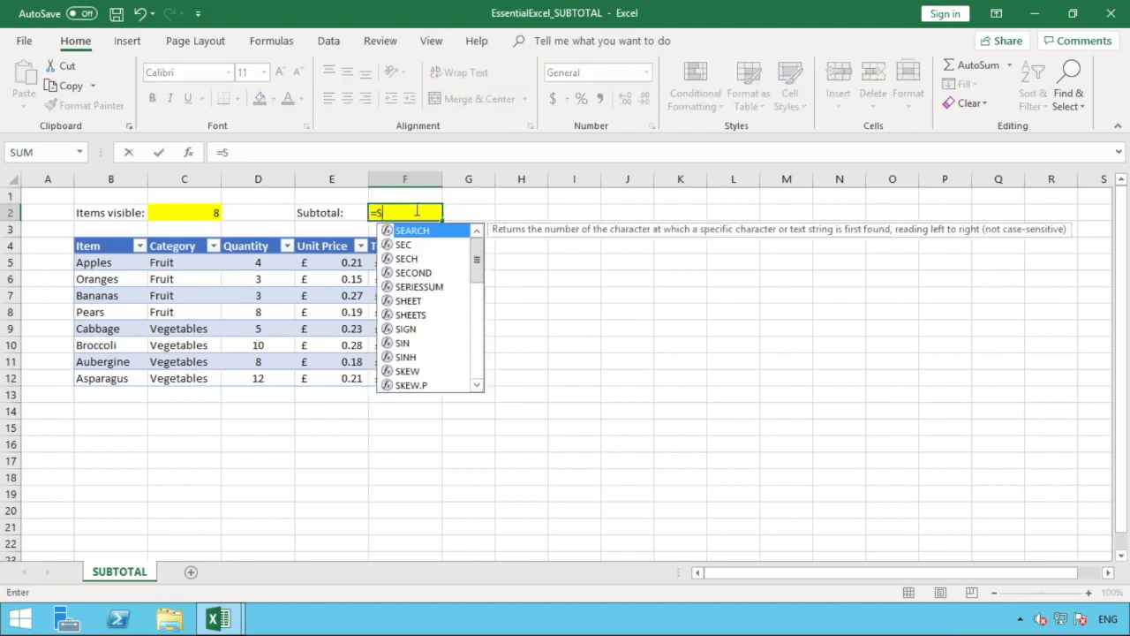
{"action": "type", "text": "UBT"}
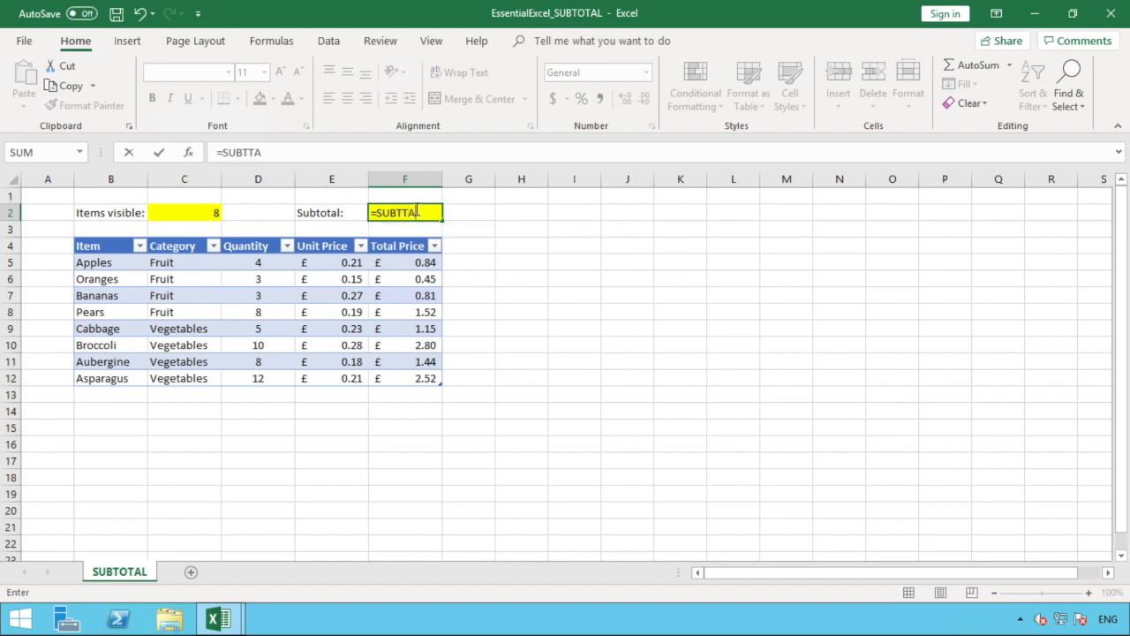
{"action": "type", "text": "A"}
{"action": "key", "text": "BackSpace"}
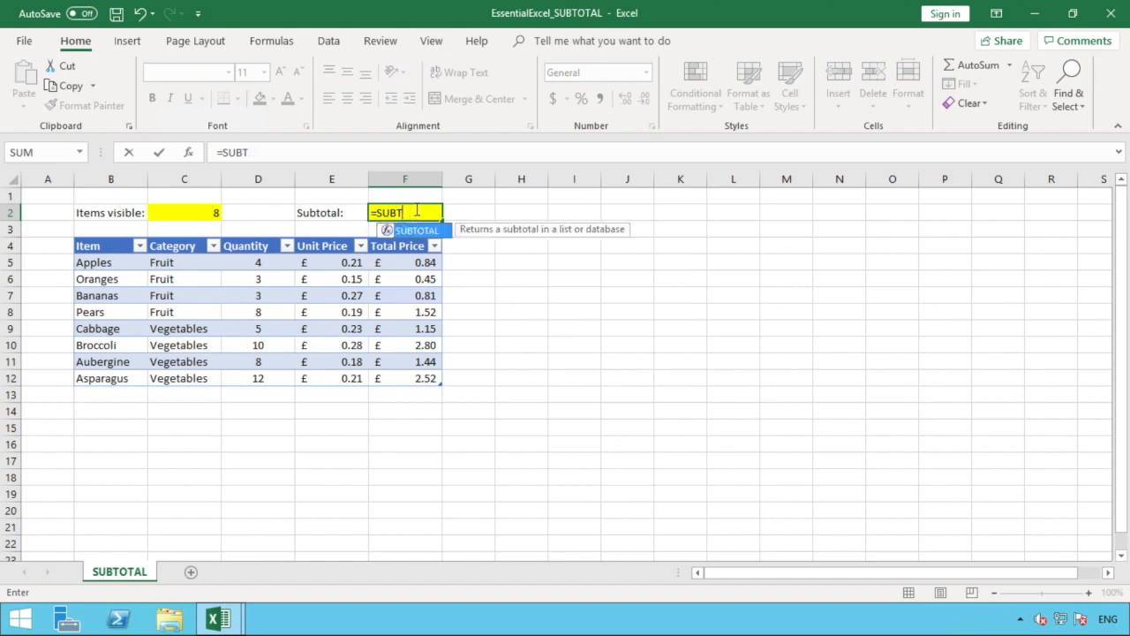
{"action": "type", "text": "OTAL("}
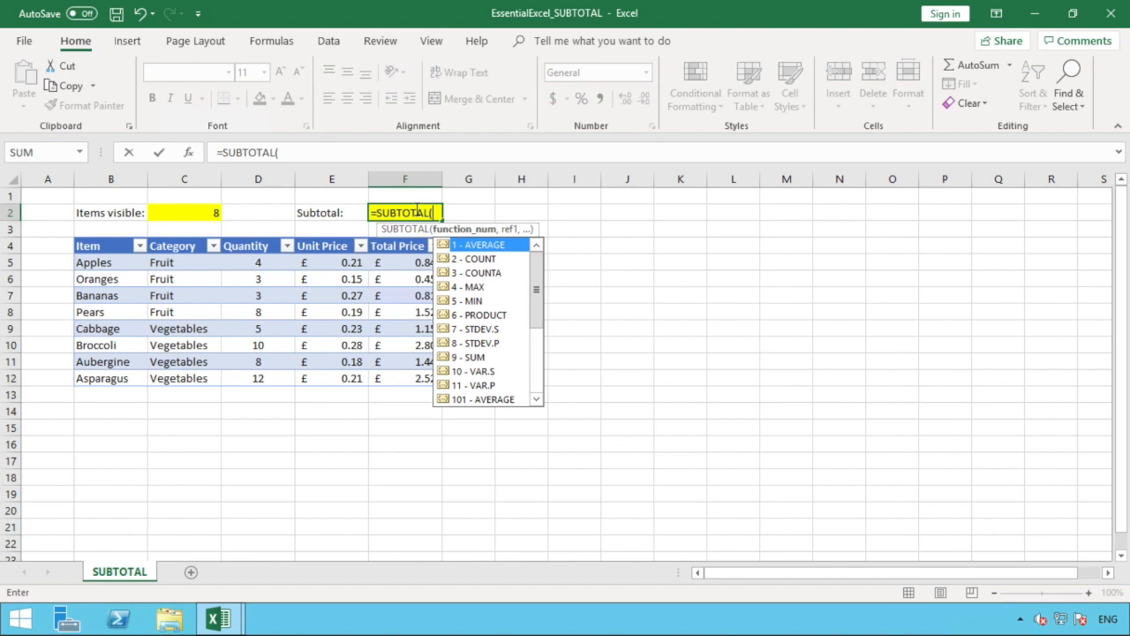
{"action": "left_click", "coordinate": [484, 357]}
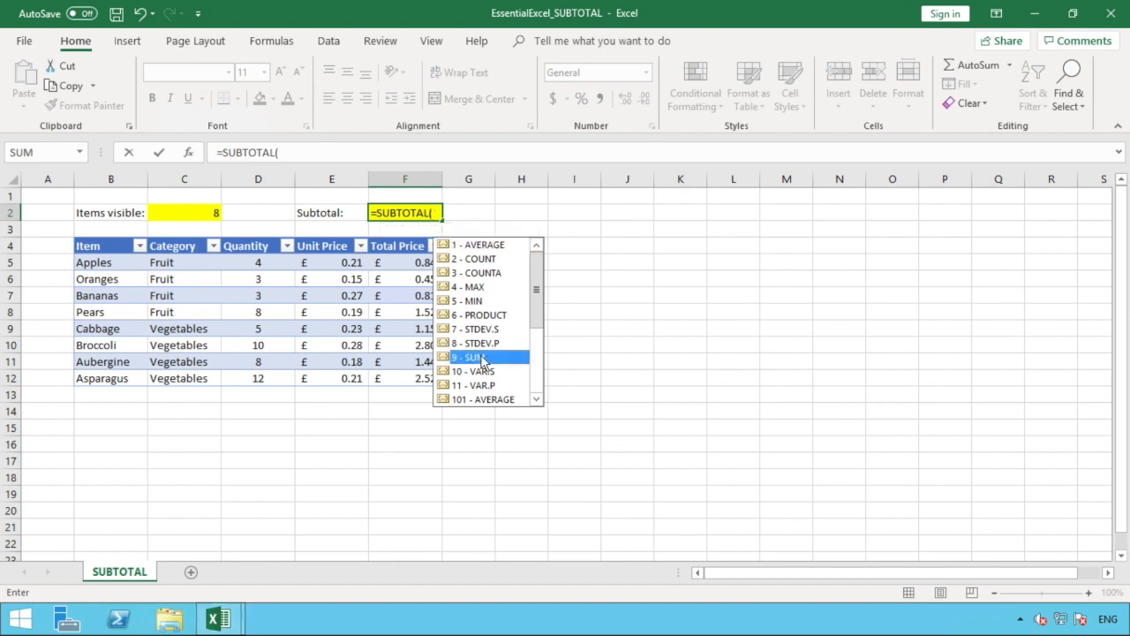
{"action": "double_click", "coordinate": [482, 358]}
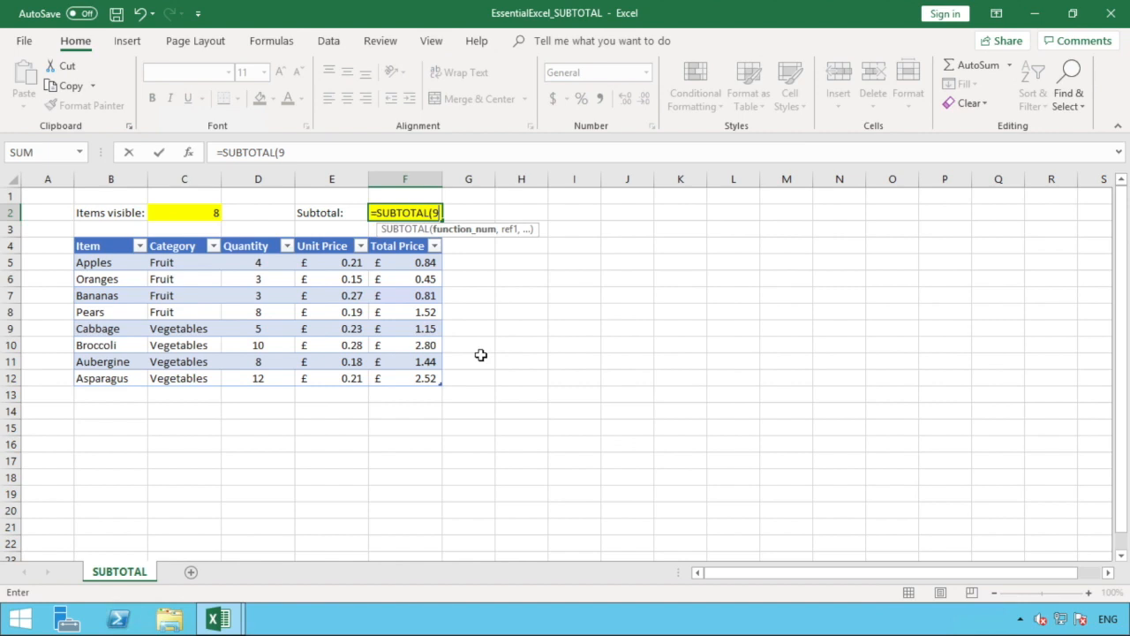
{"action": "type", "text": ","}
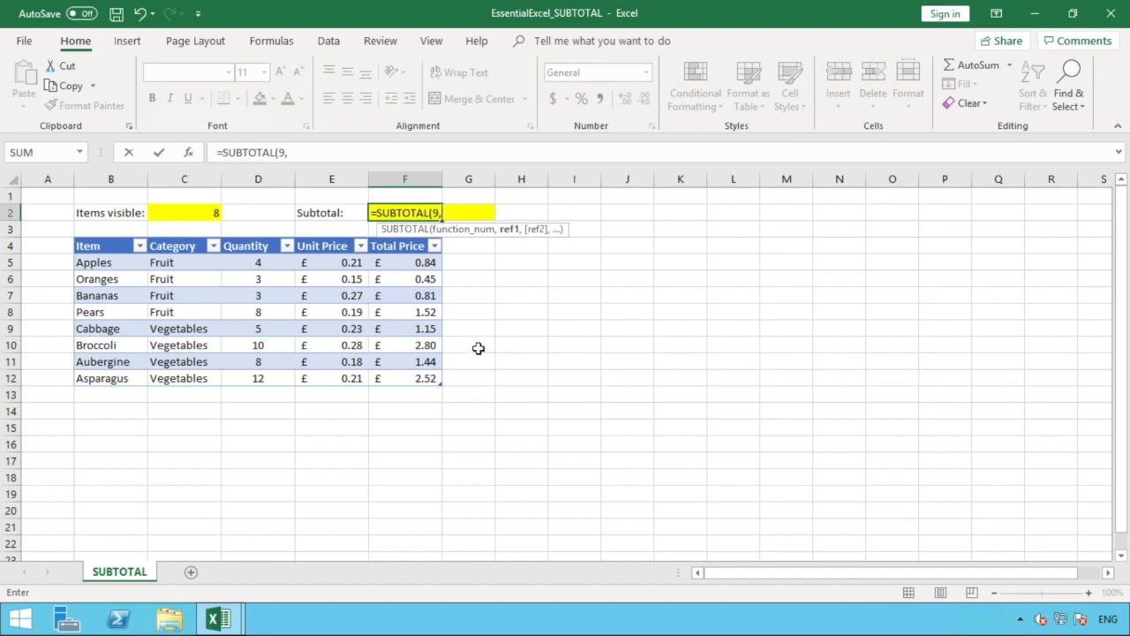
Complete the F2 formula with the Total Price cells, written as the plain range F5:F12 instead of a table reference, and enter it
{"action": "left_click", "coordinate": [424, 262]}
{"action": "left_click_drag", "start_coordinate": [424, 263], "coordinate": [415, 378]}
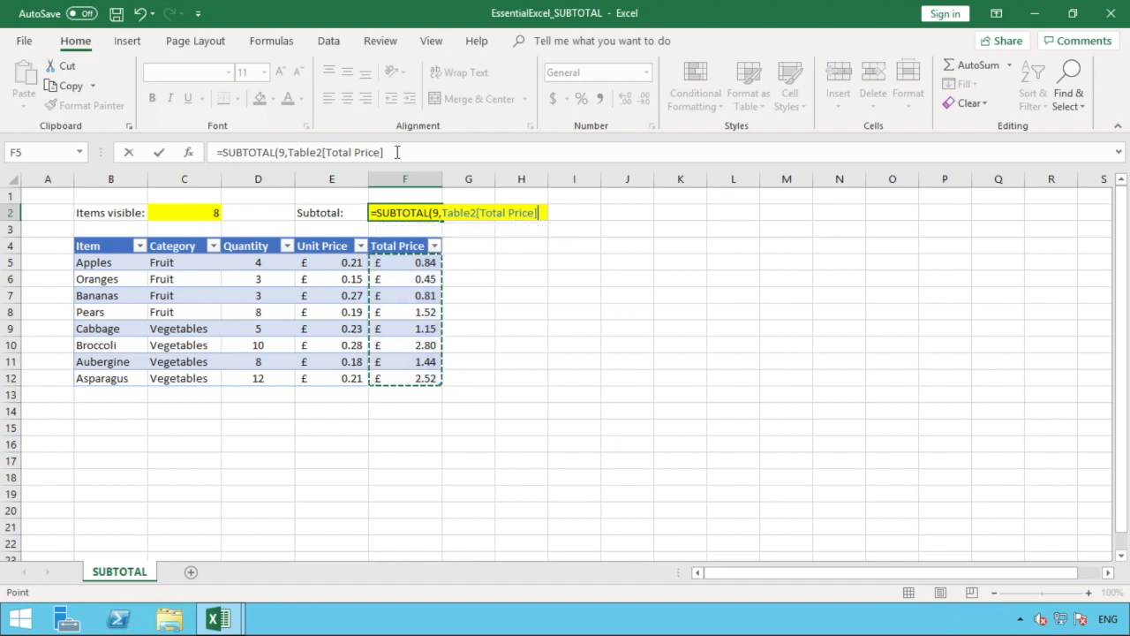
{"action": "left_click_drag", "start_coordinate": [396, 152], "coordinate": [289, 154]}
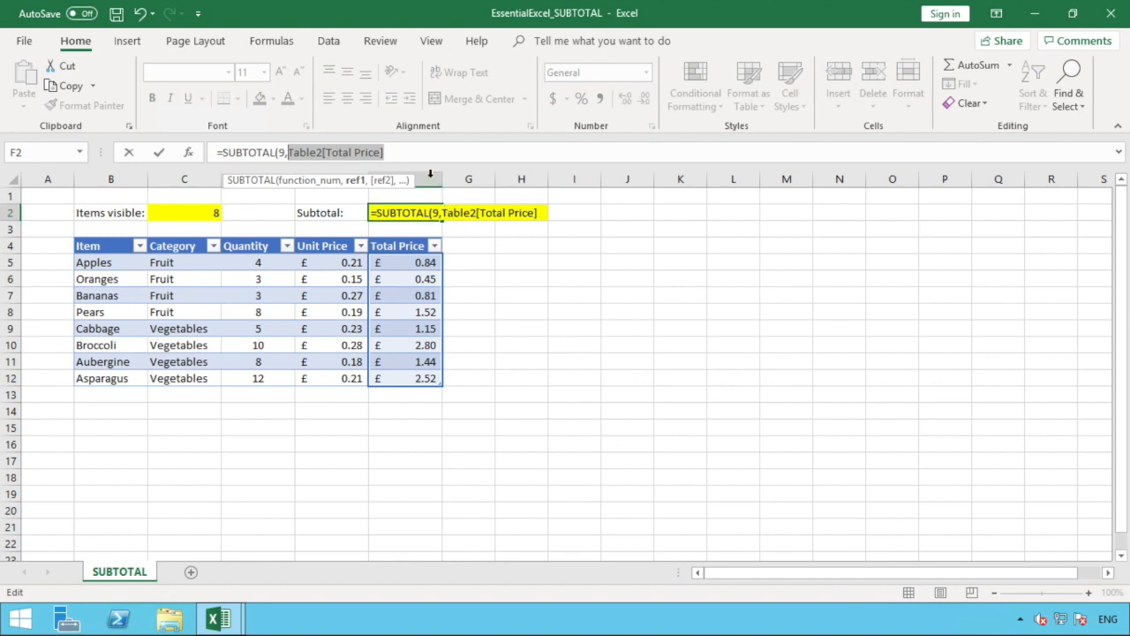
{"action": "type", "text": "F"}
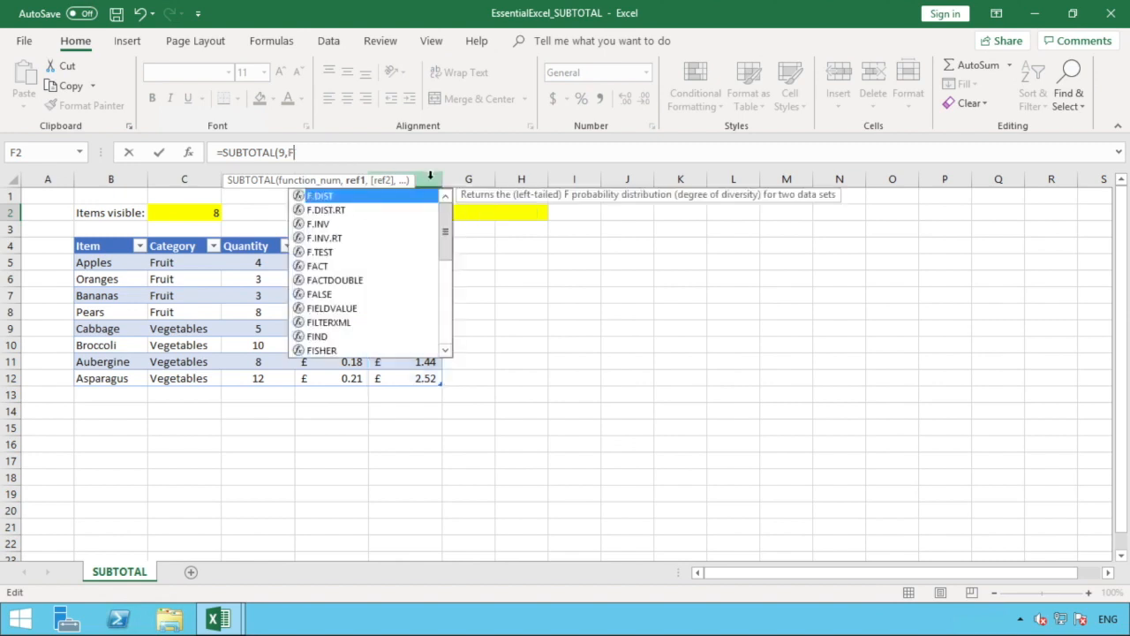
{"action": "type", "text": "5:"}
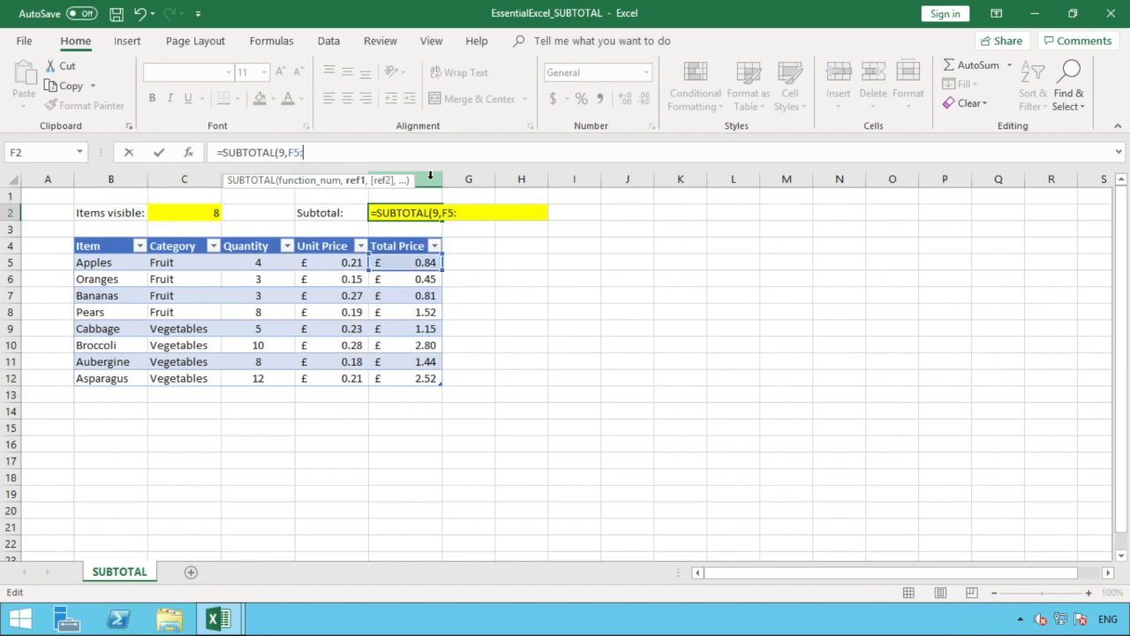
{"action": "type", "text": "F12"}
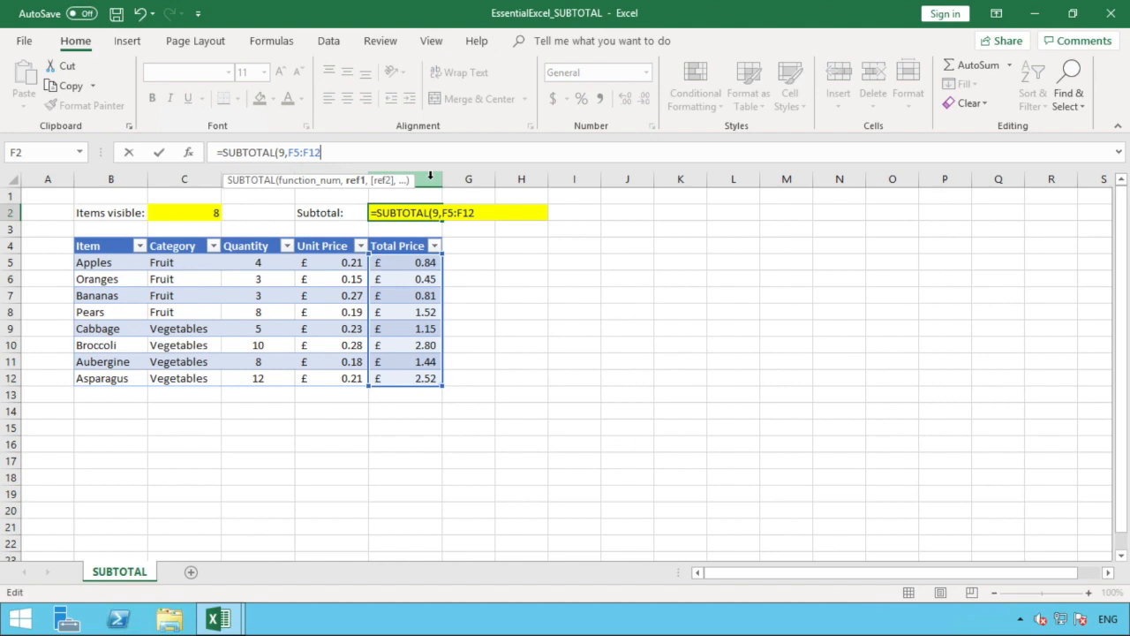
{"action": "type", "text": ")"}
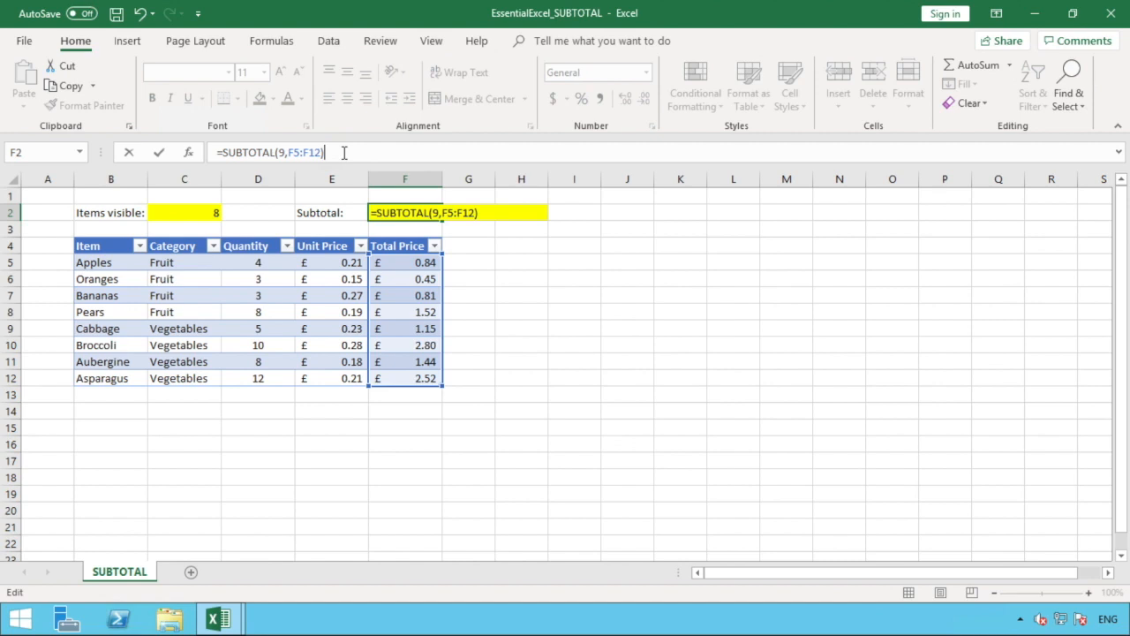
{"action": "key", "text": "Return"}
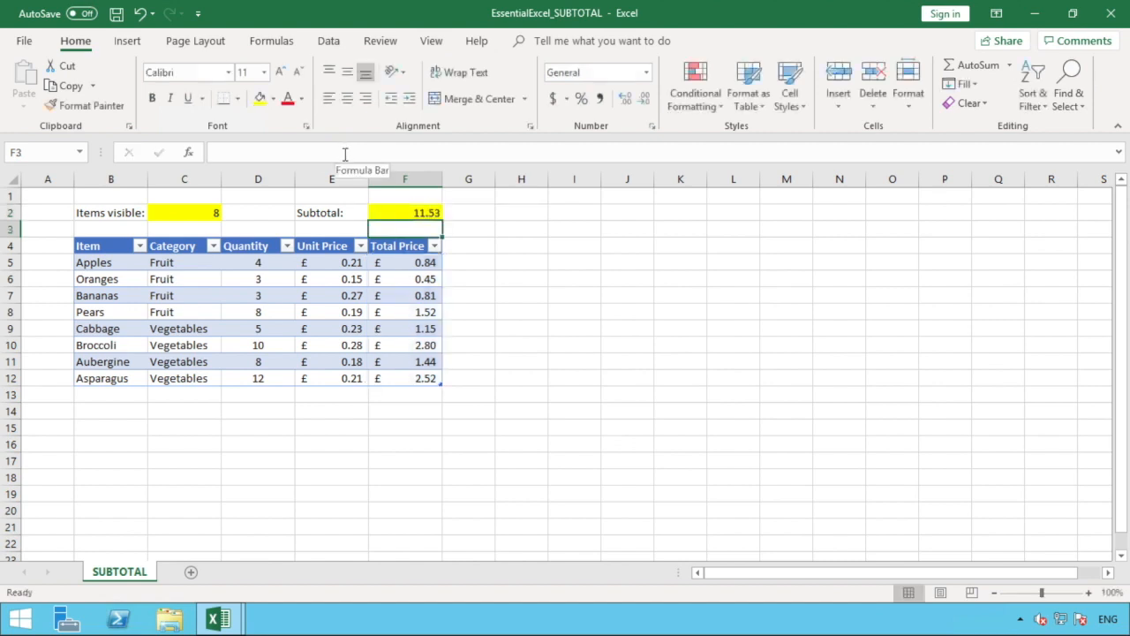
Apply the pound (£) accounting number format to the subtotal in cell F2
{"action": "left_click", "coordinate": [394, 210]}
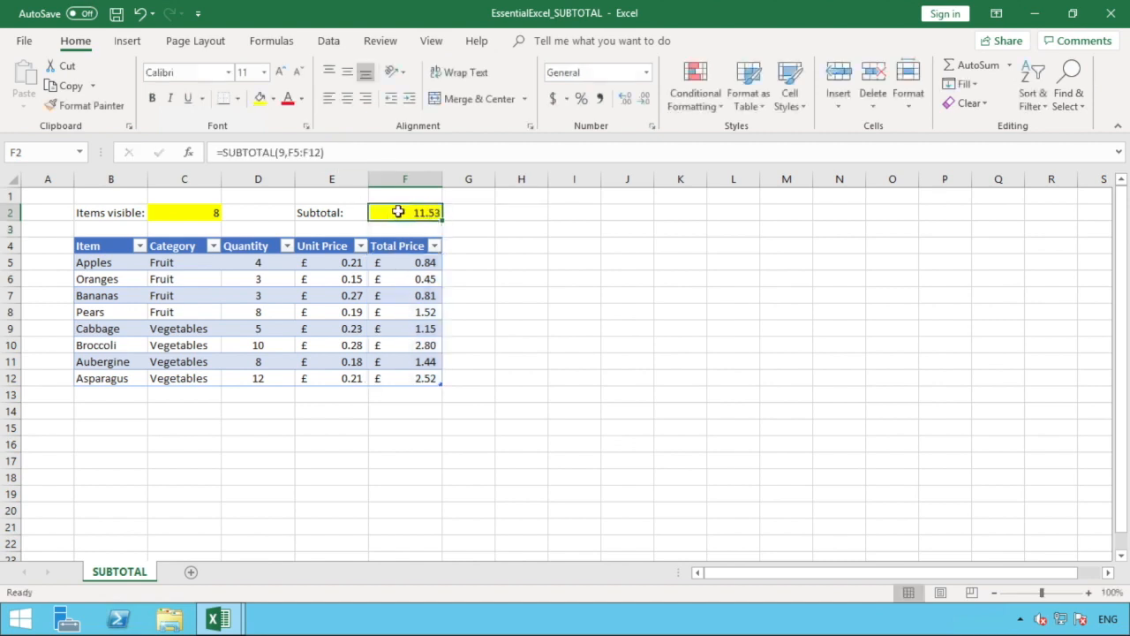
{"action": "left_click", "coordinate": [567, 99]}
{"action": "left_click", "coordinate": [579, 141]}
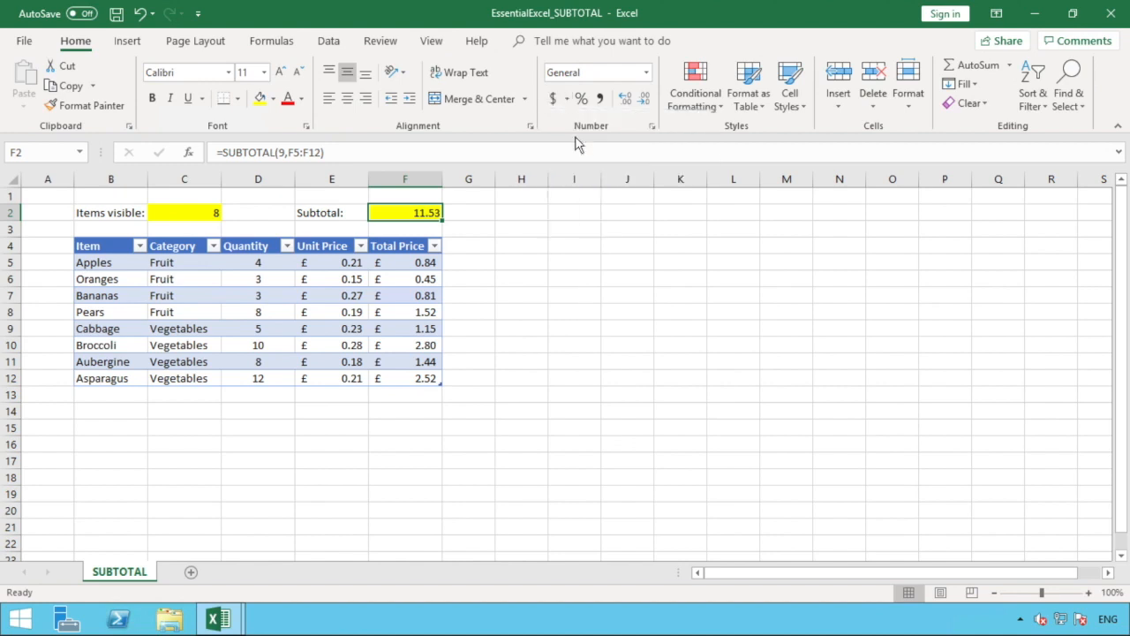
{"action": "left_click", "coordinate": [526, 273]}
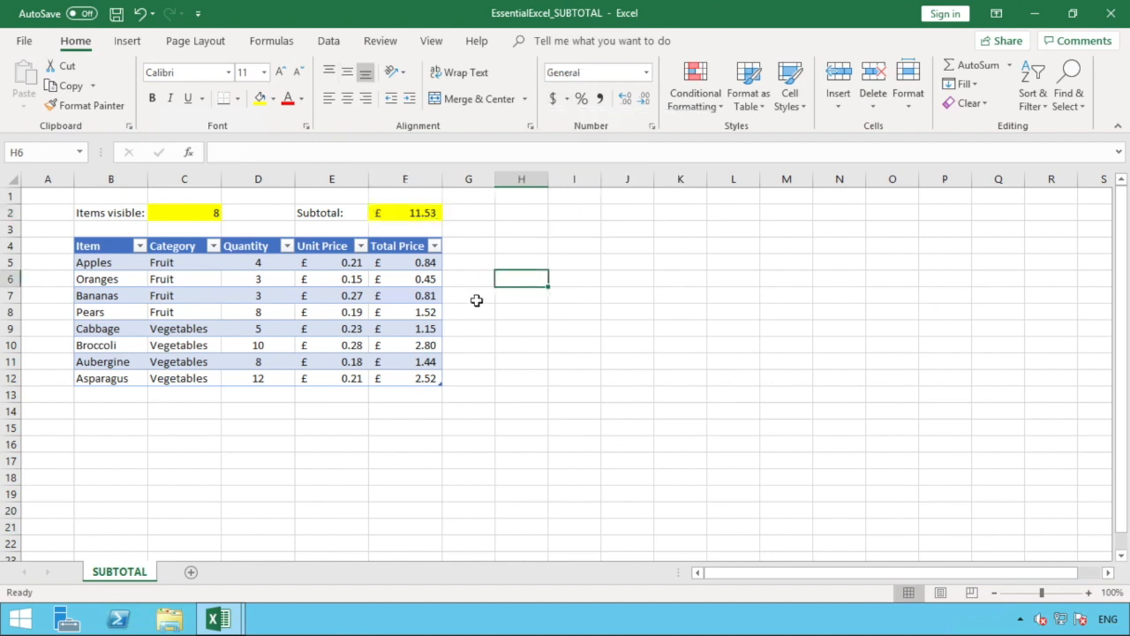
Check the subtotal in F2 against the status bar sum of the Total Price cells F5:F12
{"action": "left_click_drag", "start_coordinate": [426, 262], "coordinate": [424, 380]}
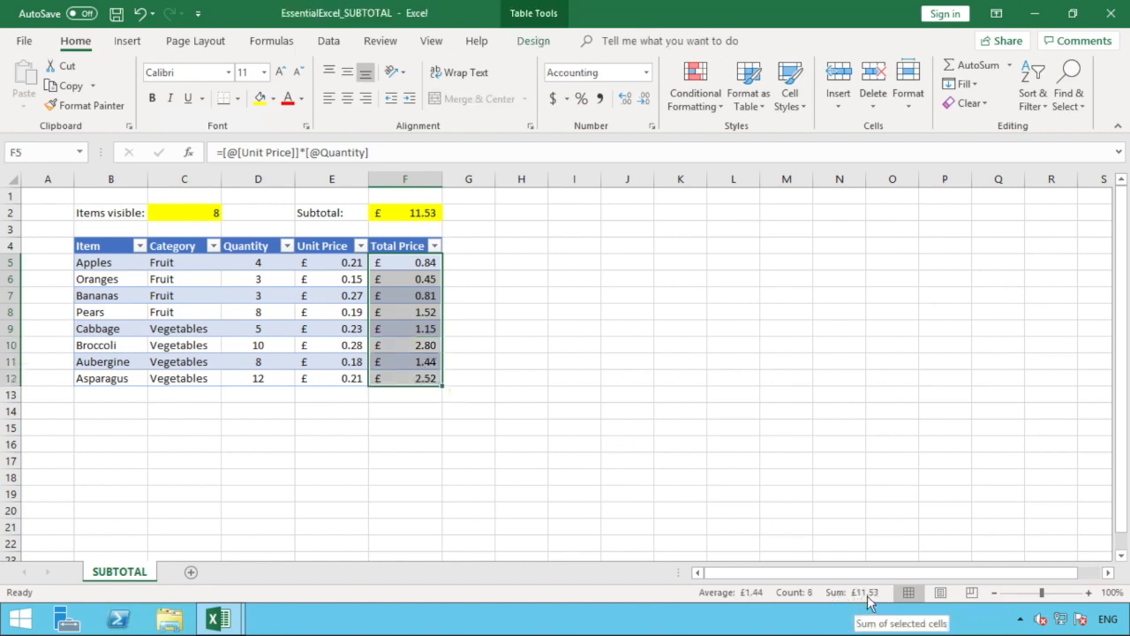
{"action": "left_click", "coordinate": [484, 218]}
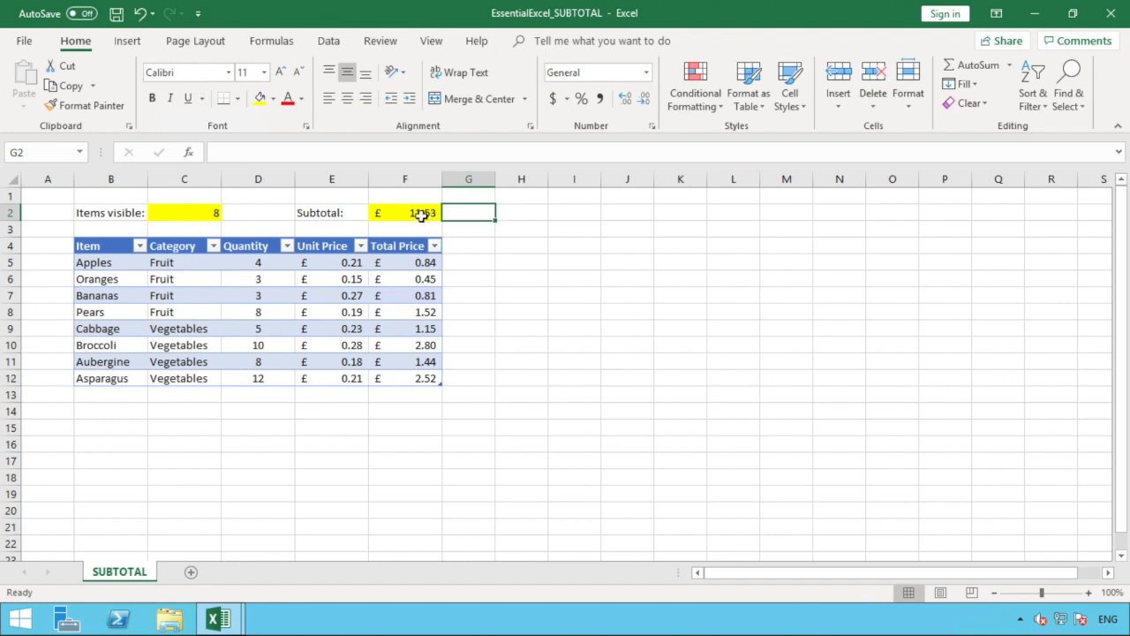
{"action": "left_click", "coordinate": [492, 250]}
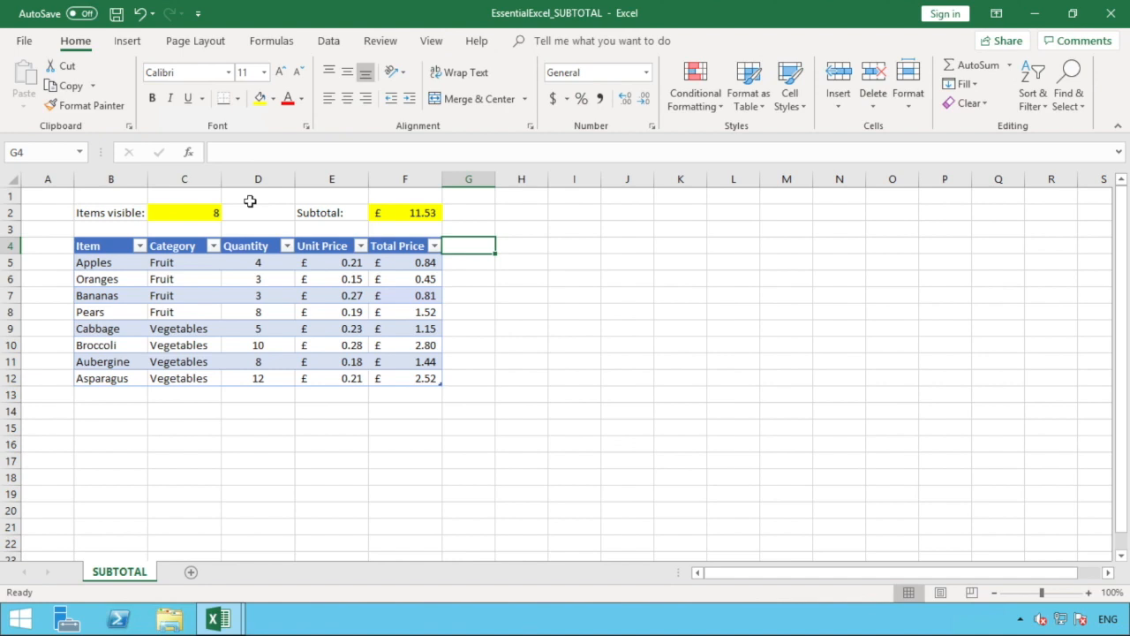
Filter the table's Category column to show only Vegetables by excluding Fruit
{"action": "left_click", "coordinate": [217, 249]}
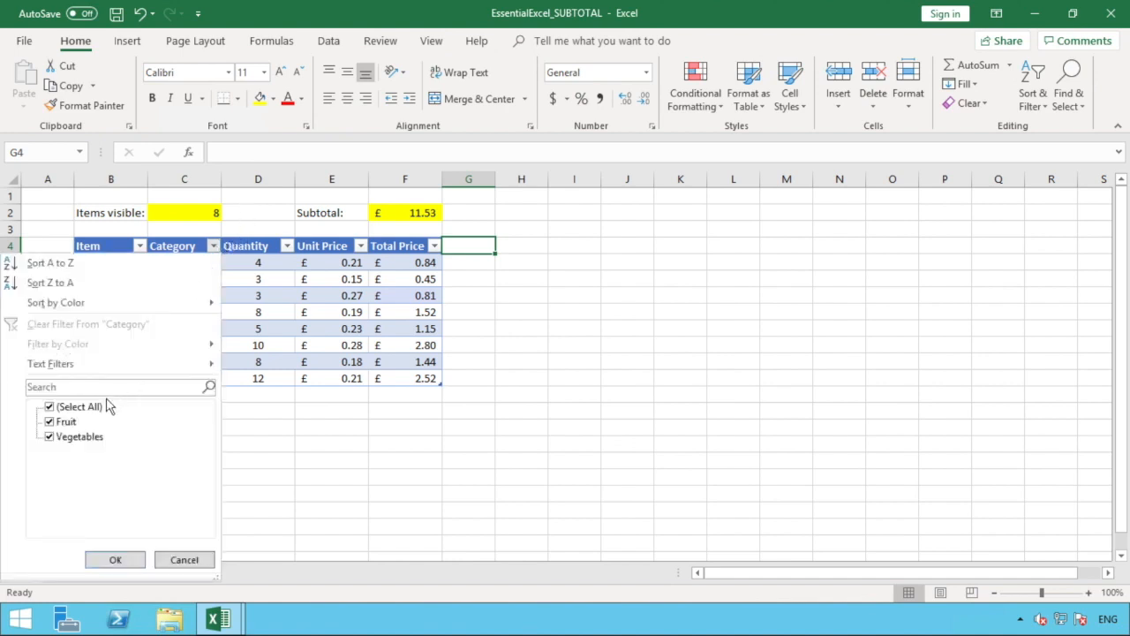
{"action": "left_click", "coordinate": [54, 422]}
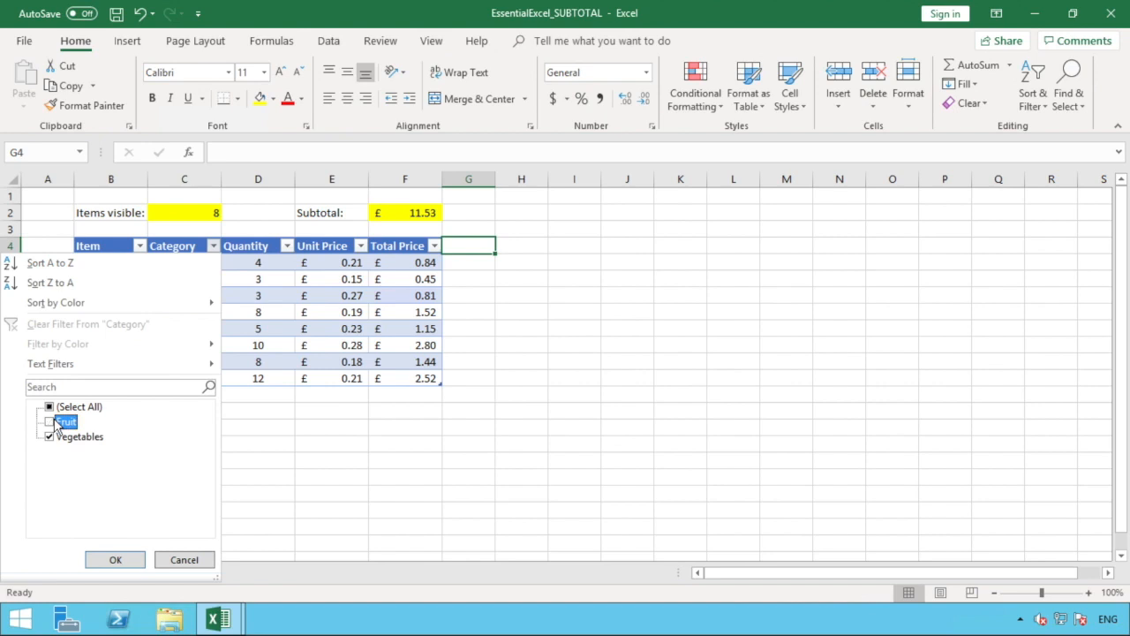
{"action": "left_click", "coordinate": [126, 559]}
{"action": "left_click", "coordinate": [199, 393]}
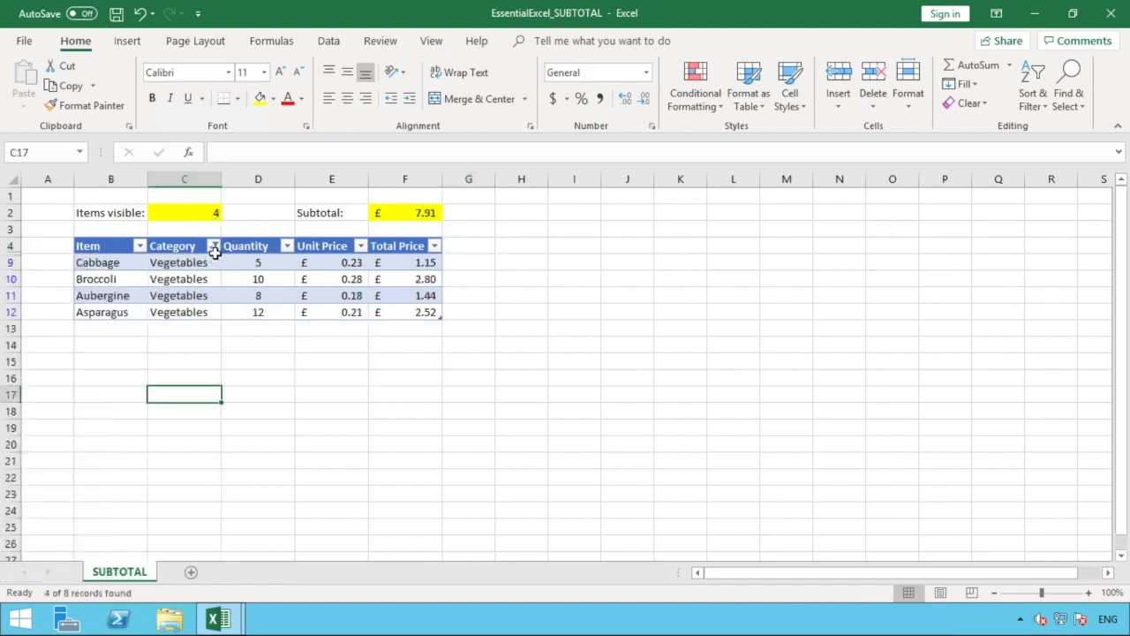
Inspect the C2 item count formula and compare the subtotal with the sum of the filtered Total Price cells
{"action": "left_click", "coordinate": [182, 213]}
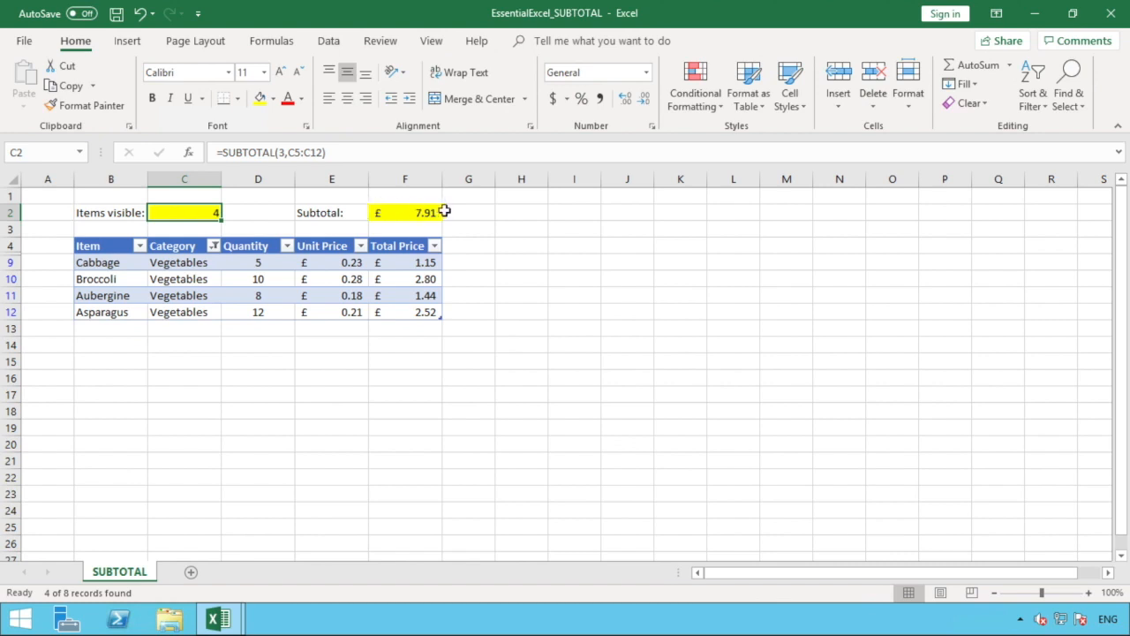
{"action": "left_click_drag", "start_coordinate": [426, 263], "coordinate": [425, 312]}
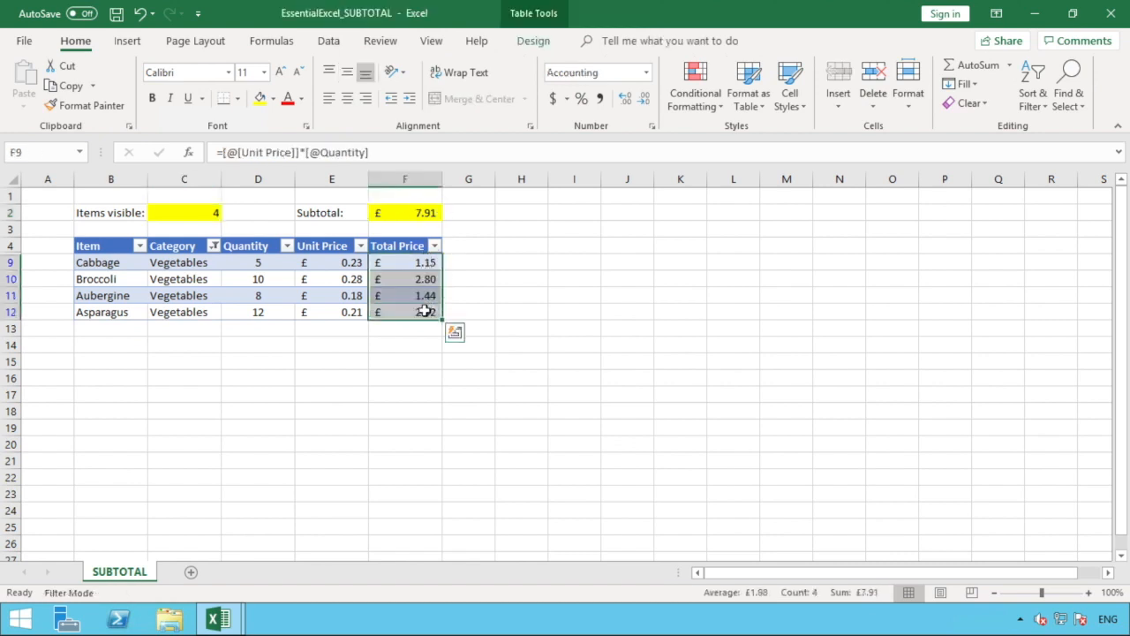
{"action": "left_click", "coordinate": [474, 227]}
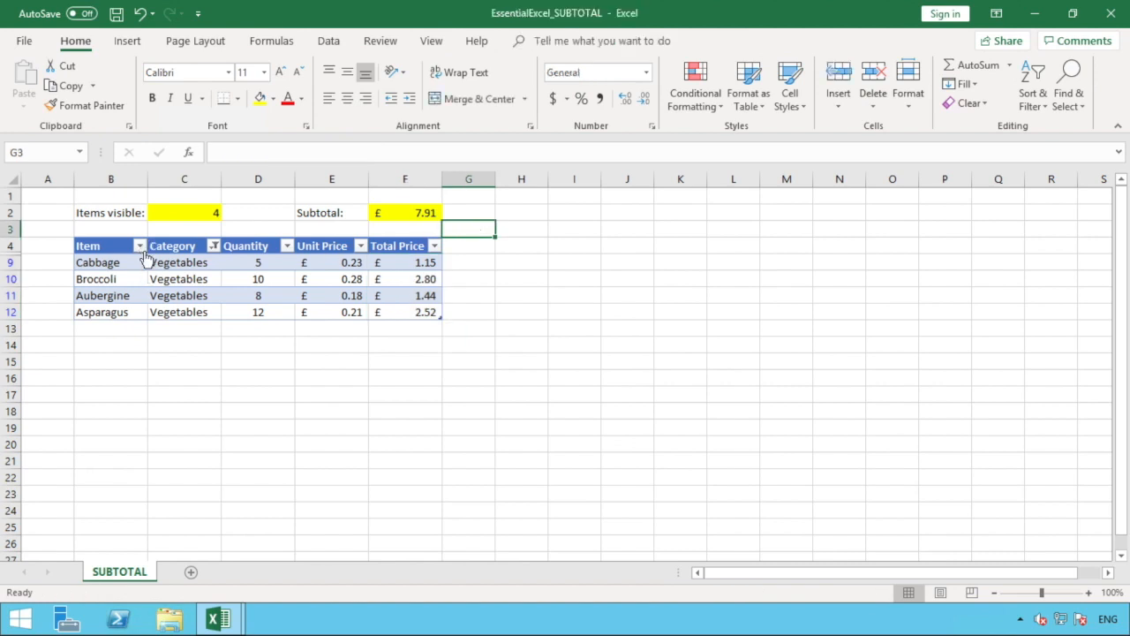
Filter the Item column to show only Cabbage, in addition to the Category filter
{"action": "left_click", "coordinate": [139, 247]}
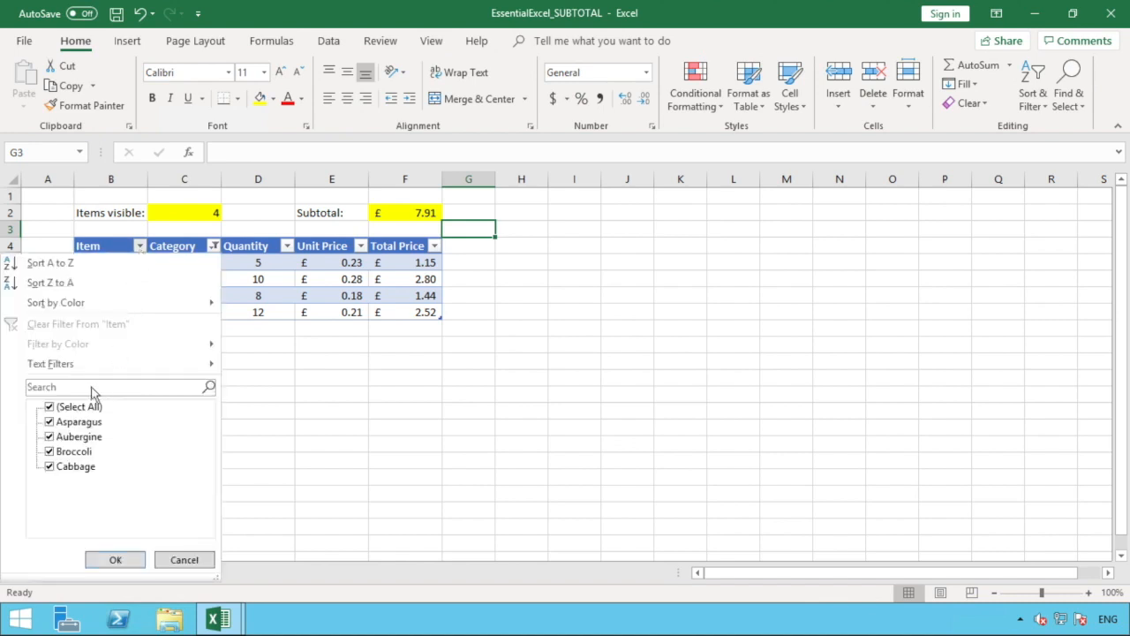
{"action": "left_click", "coordinate": [50, 407]}
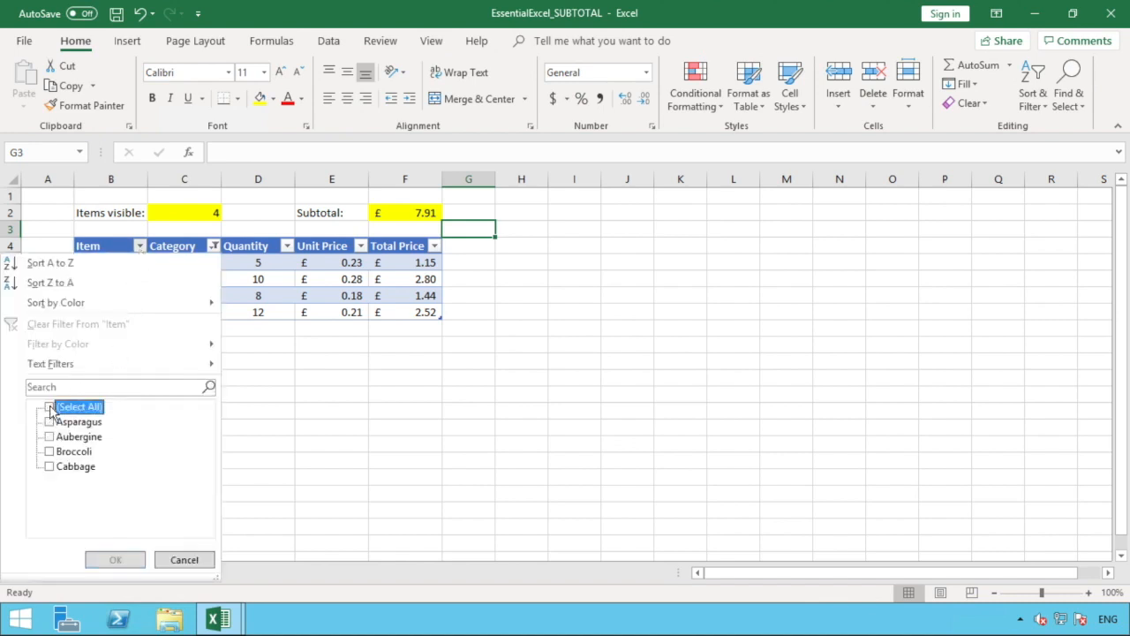
{"action": "left_click", "coordinate": [49, 466]}
{"action": "left_click", "coordinate": [120, 560]}
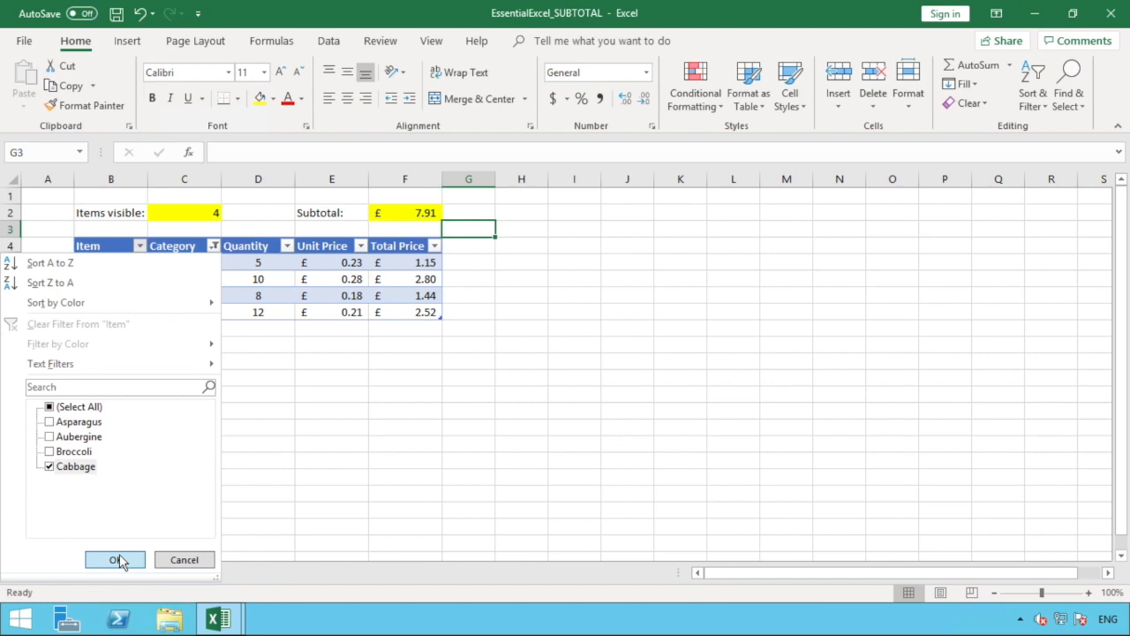
{"action": "left_click", "coordinate": [236, 433]}
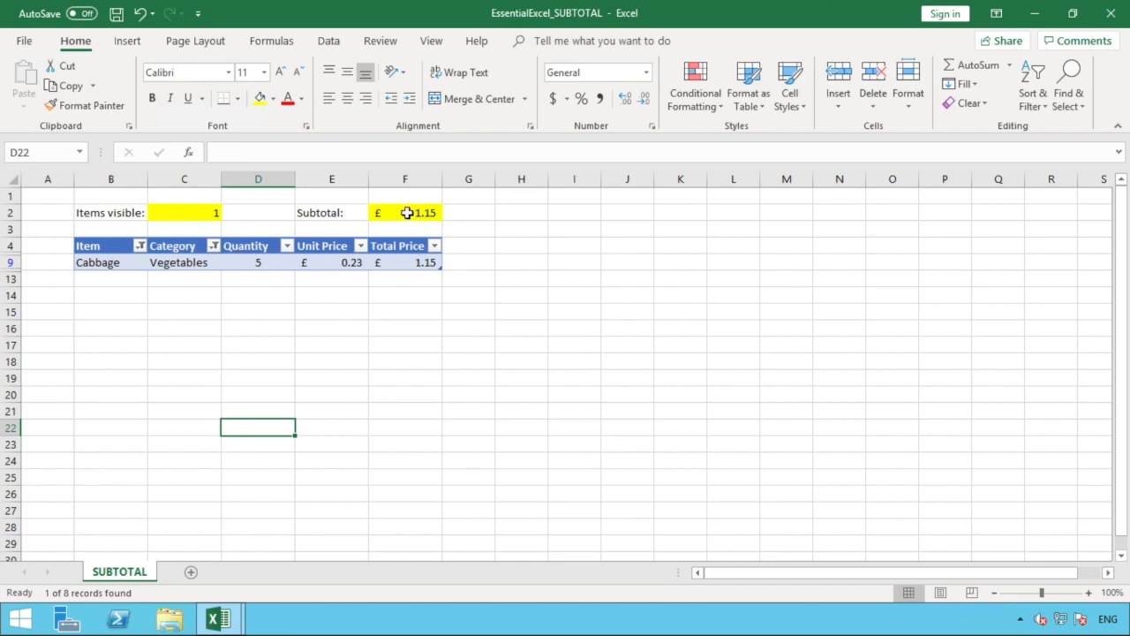
Clear all filters from the grocery table and view the SUBTOTAL formula in cell F2
{"action": "left_click", "coordinate": [254, 248]}
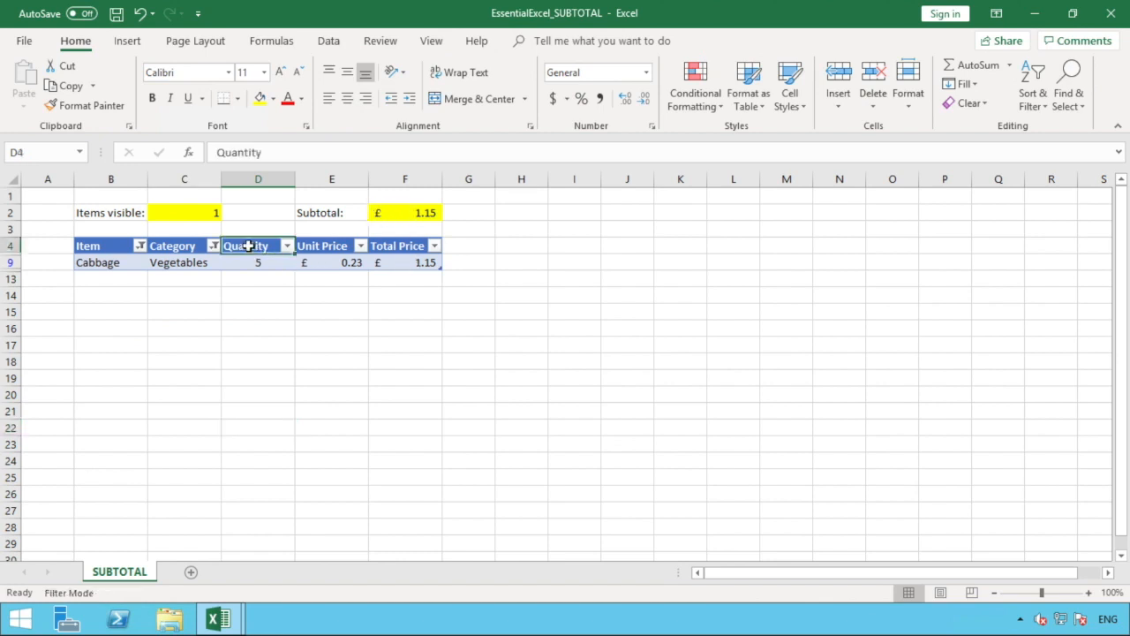
{"action": "left_click", "coordinate": [329, 44]}
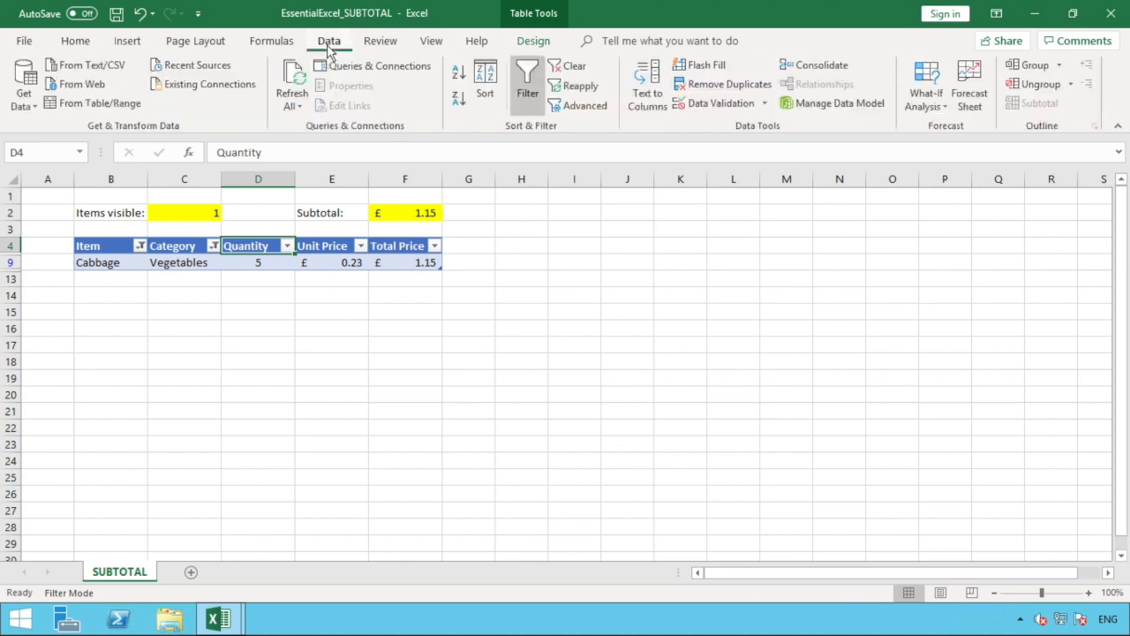
{"action": "left_click", "coordinate": [570, 71]}
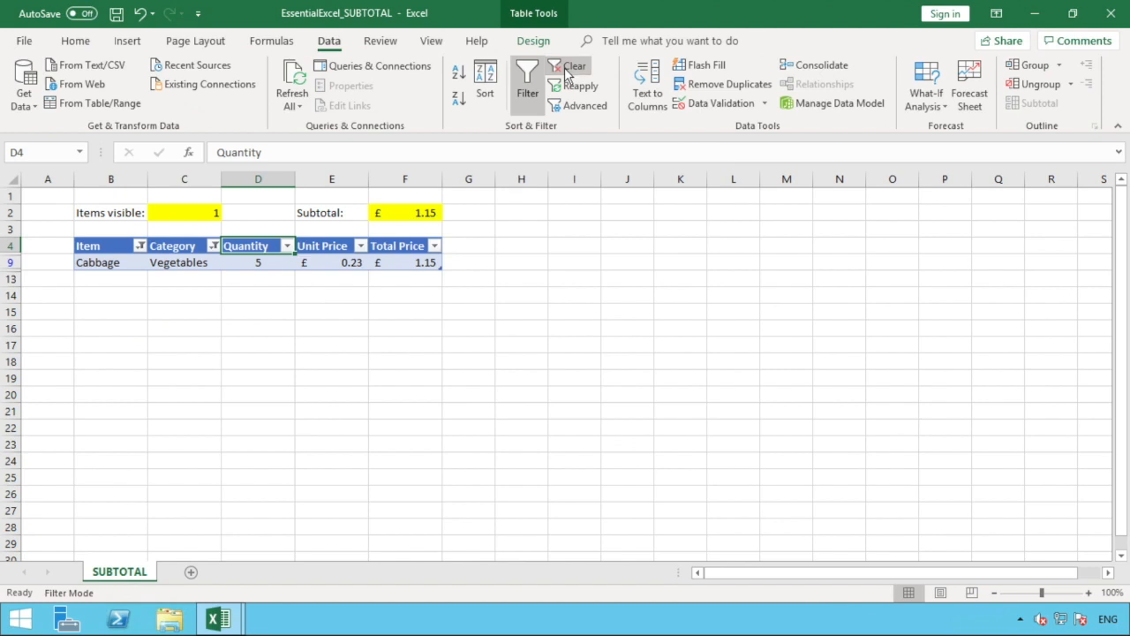
{"action": "left_click", "coordinate": [489, 249]}
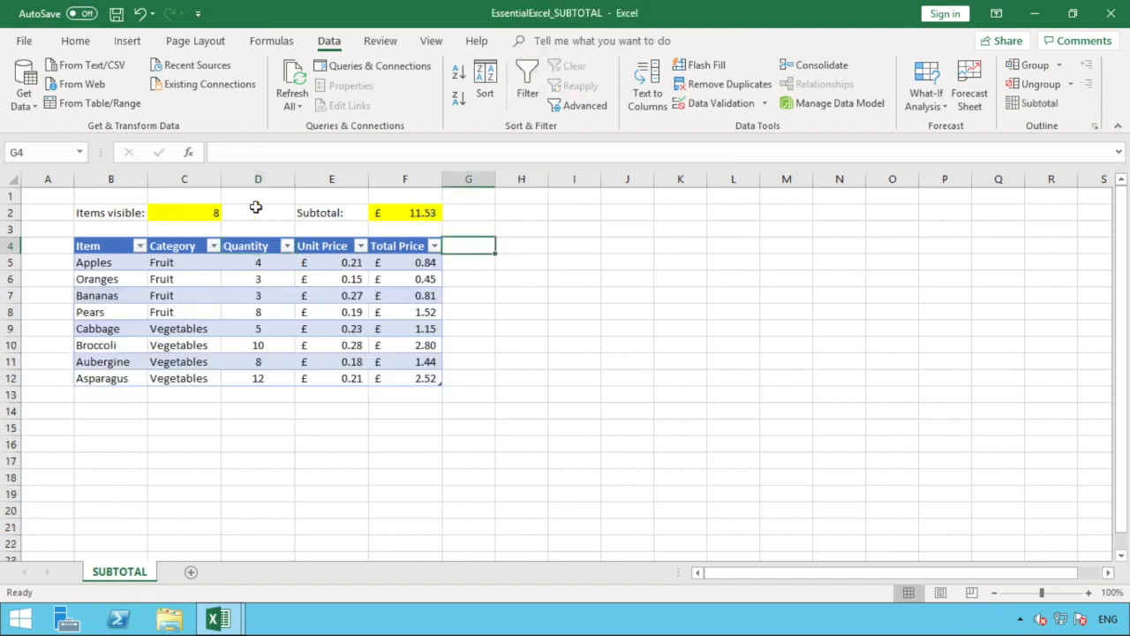
{"action": "left_click", "coordinate": [415, 214]}
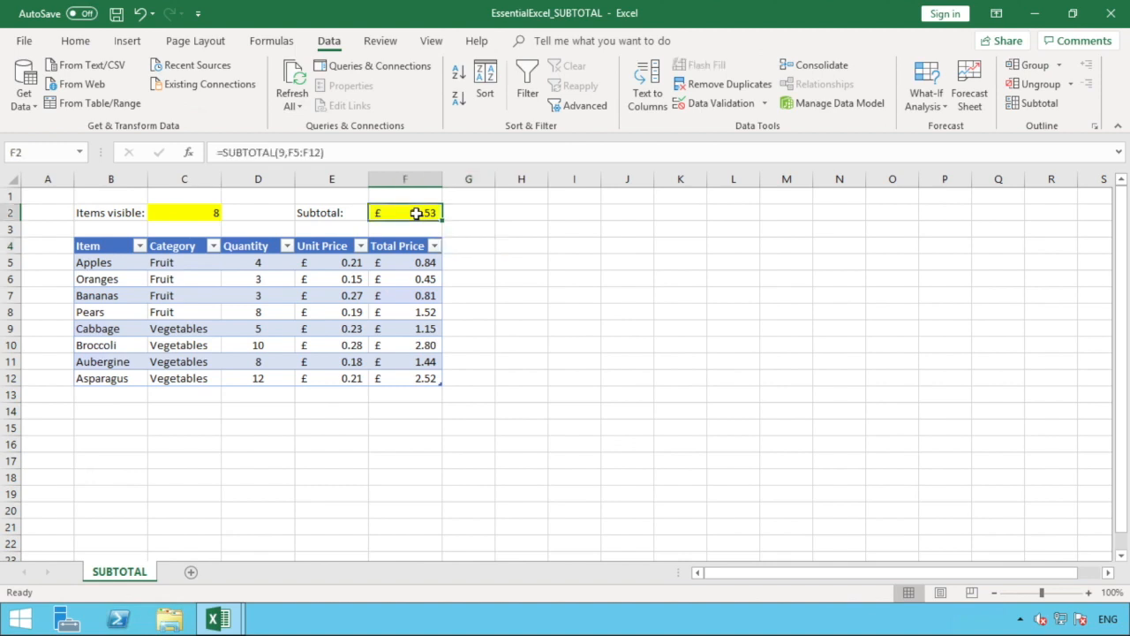